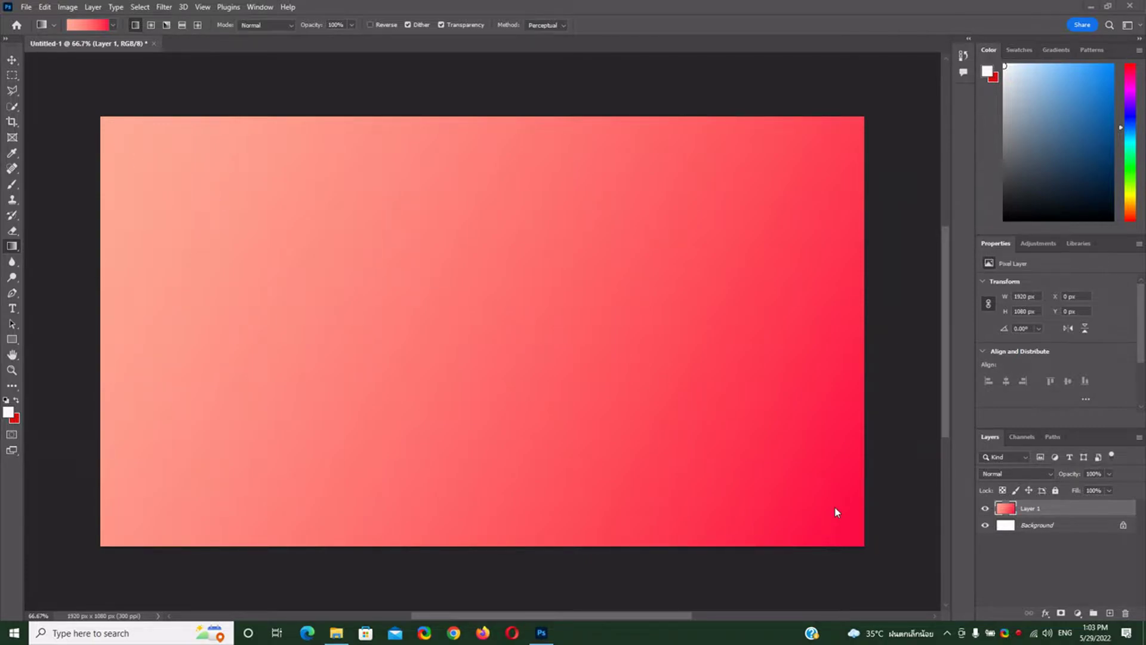
# - Try the Paint Bucket tool, then switch back to the Gradient tool
pyautogui.rightClick(9, 250)
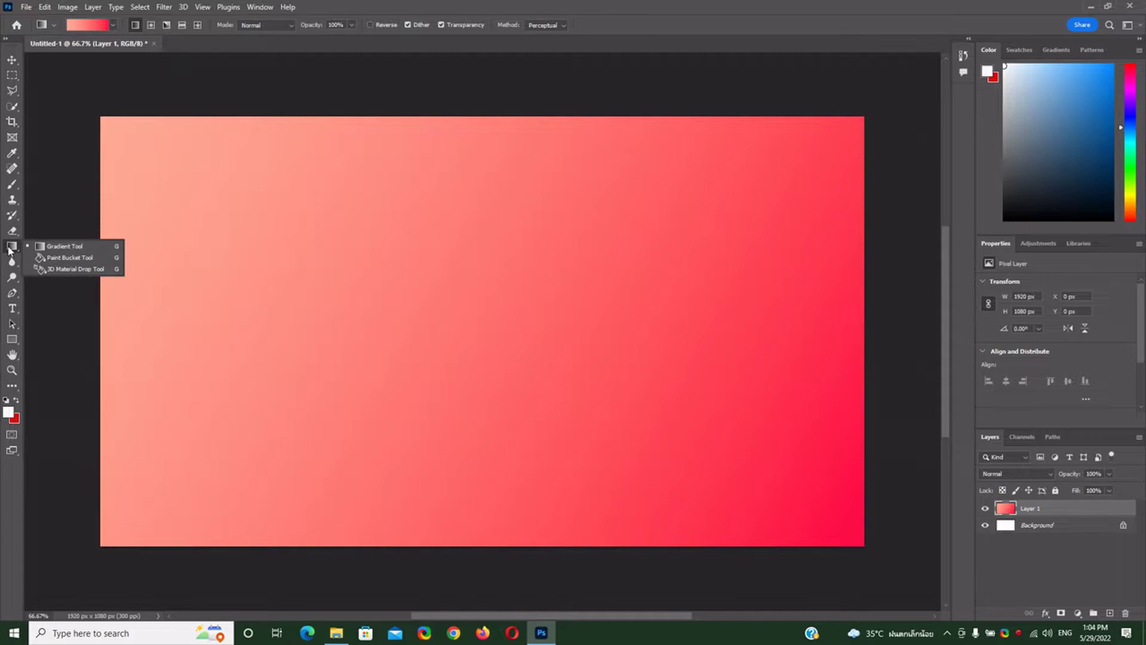
pyautogui.click(52, 250)
pyautogui.hotkey('shift', 'g')
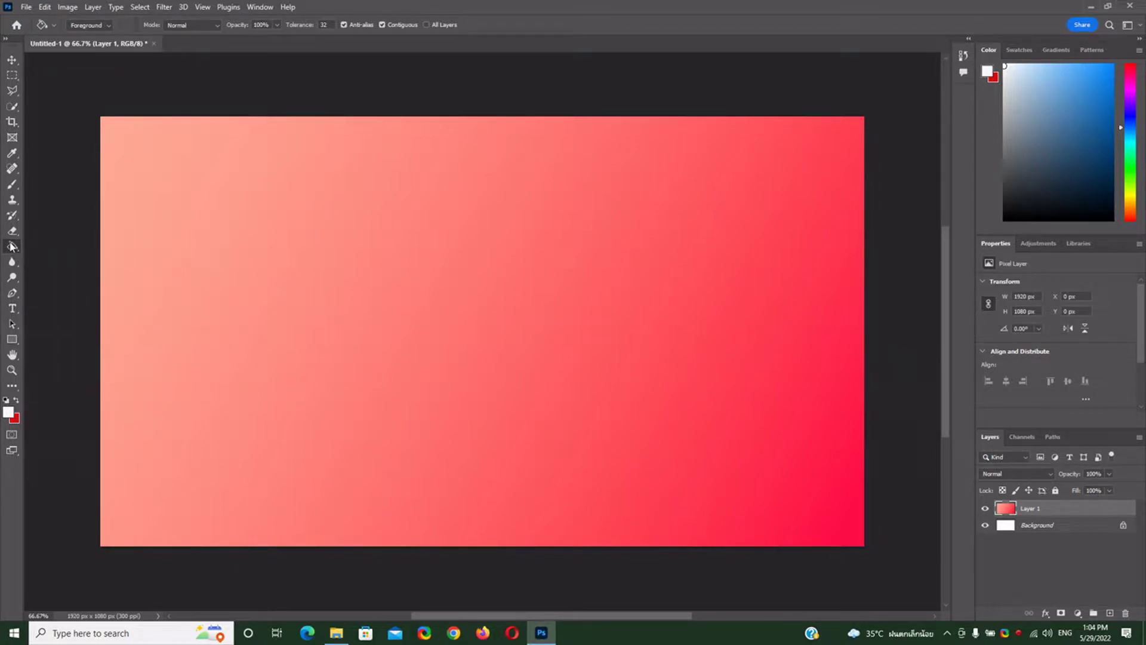
pyautogui.rightClick(12, 247)
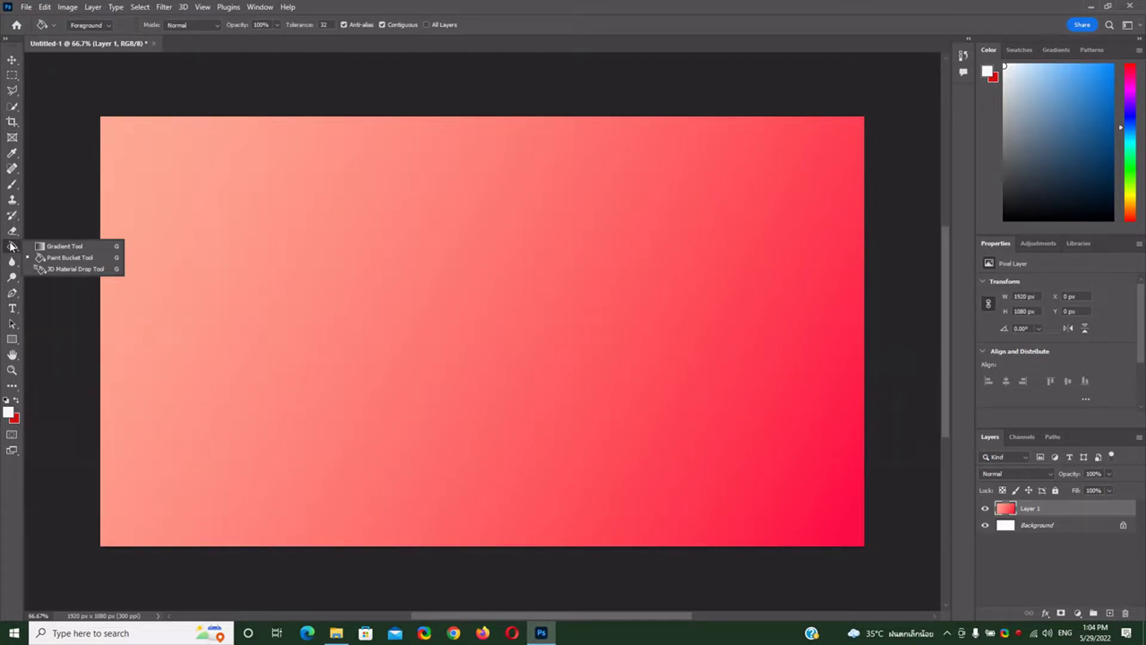
pyautogui.click(67, 245)
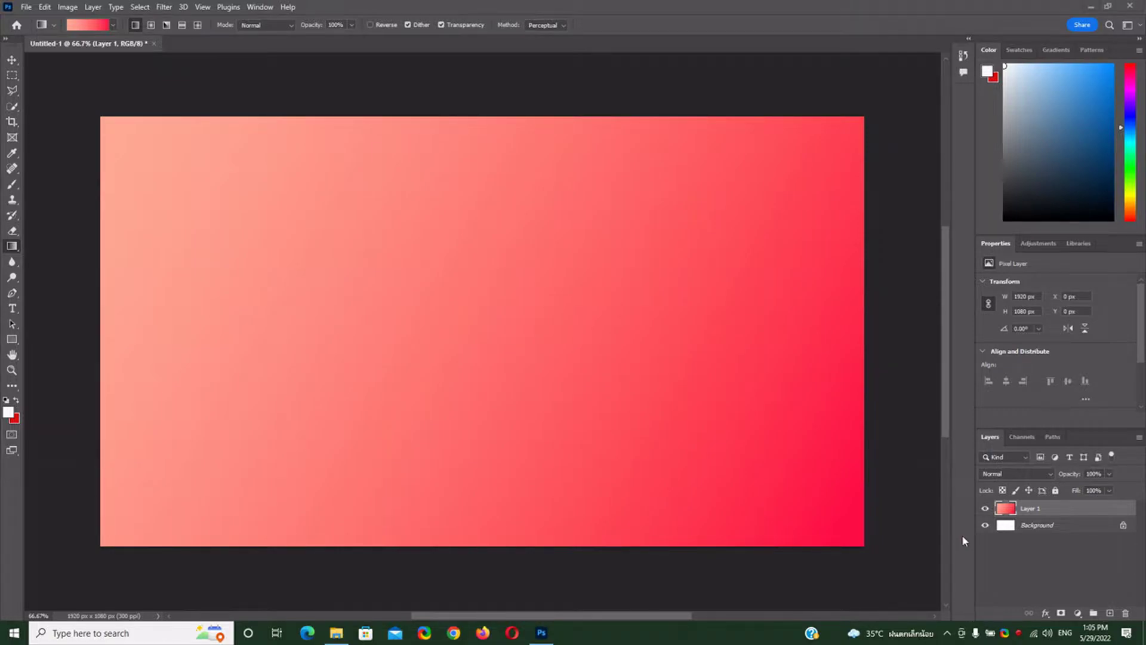
# - Hide and delete the pink gradient layer, then add an empty Layer 1
pyautogui.click(986, 510)
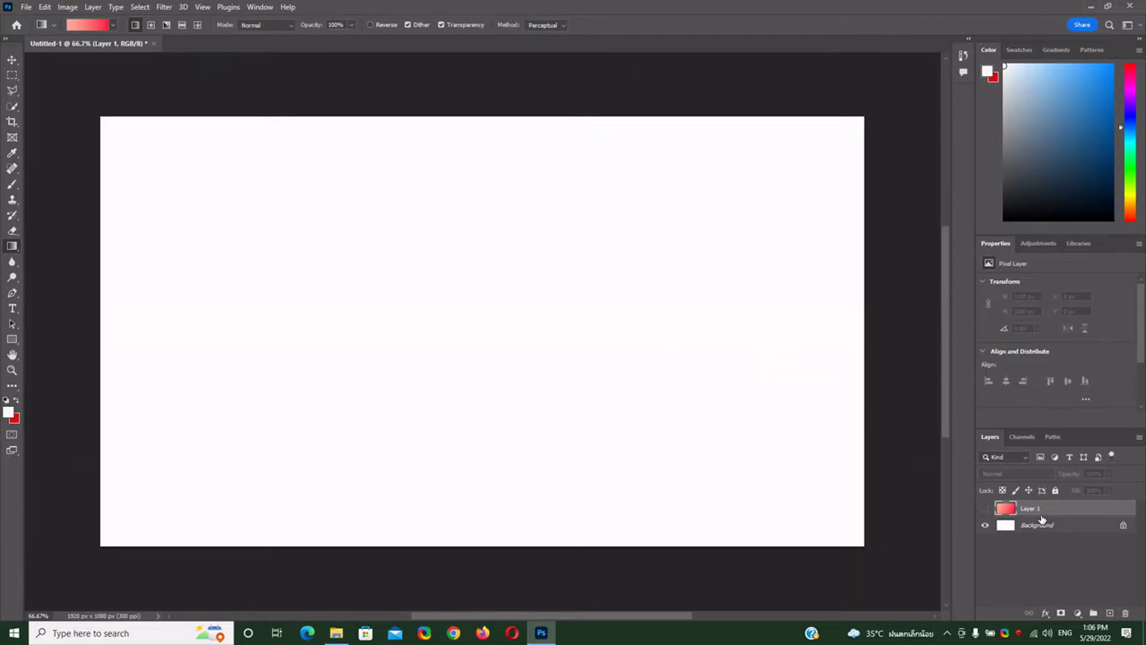
pyautogui.moveTo(1055, 513); pyautogui.dragTo(1125, 613)
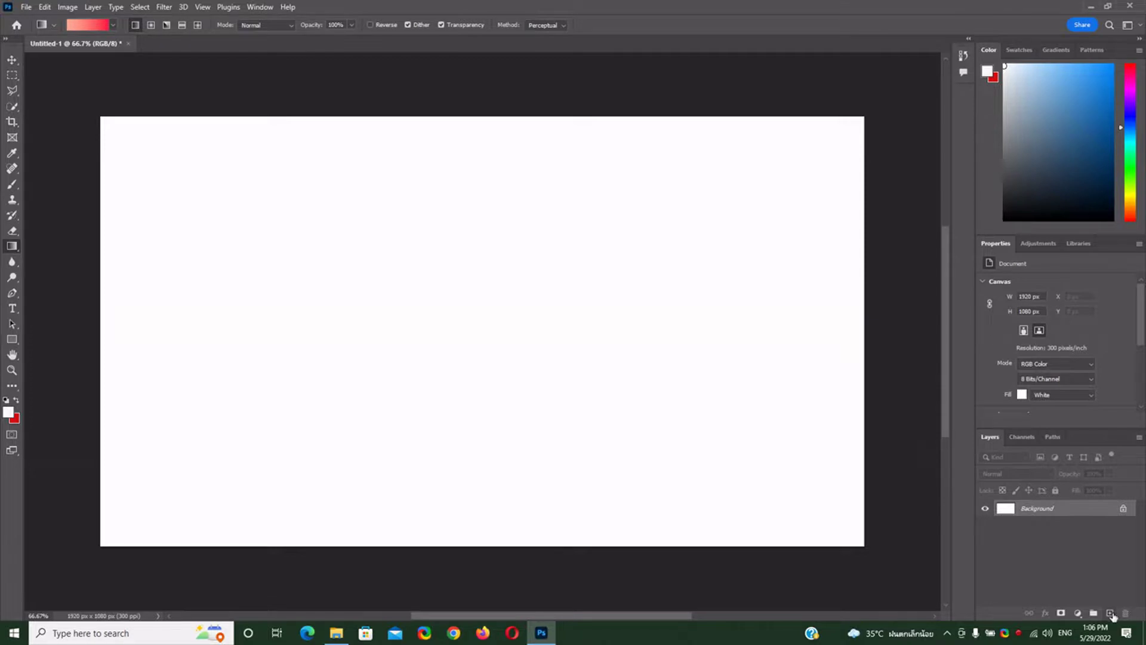
pyautogui.click(1110, 613)
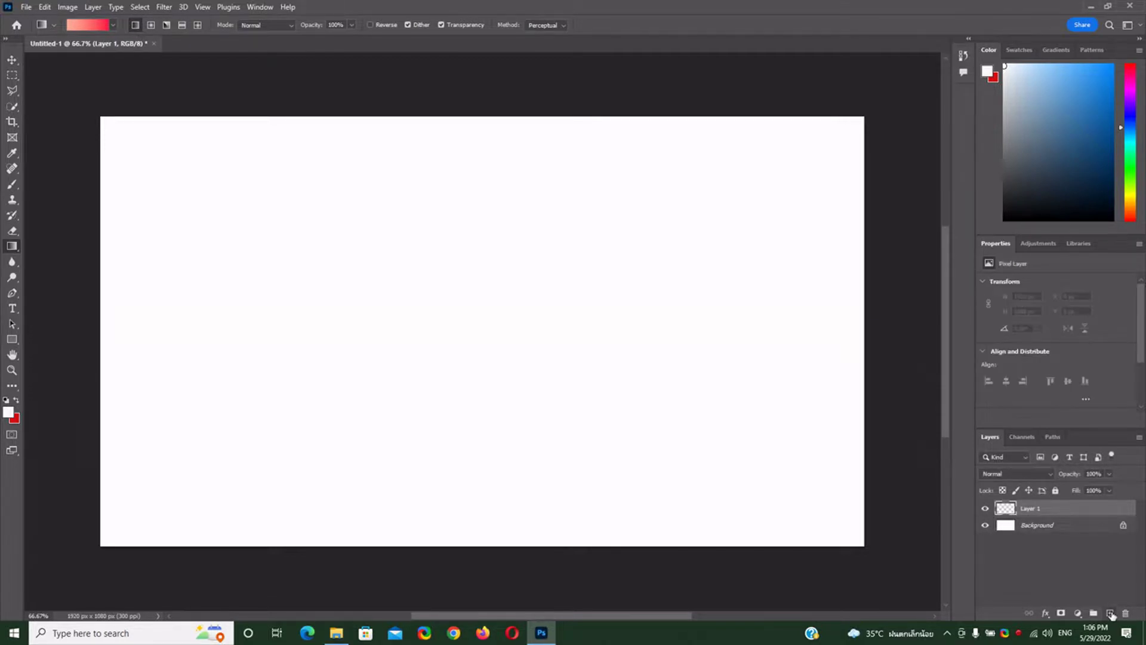
# - Choose a light blue preset from the Blues group in the gradient presets
pyautogui.click(114, 25)
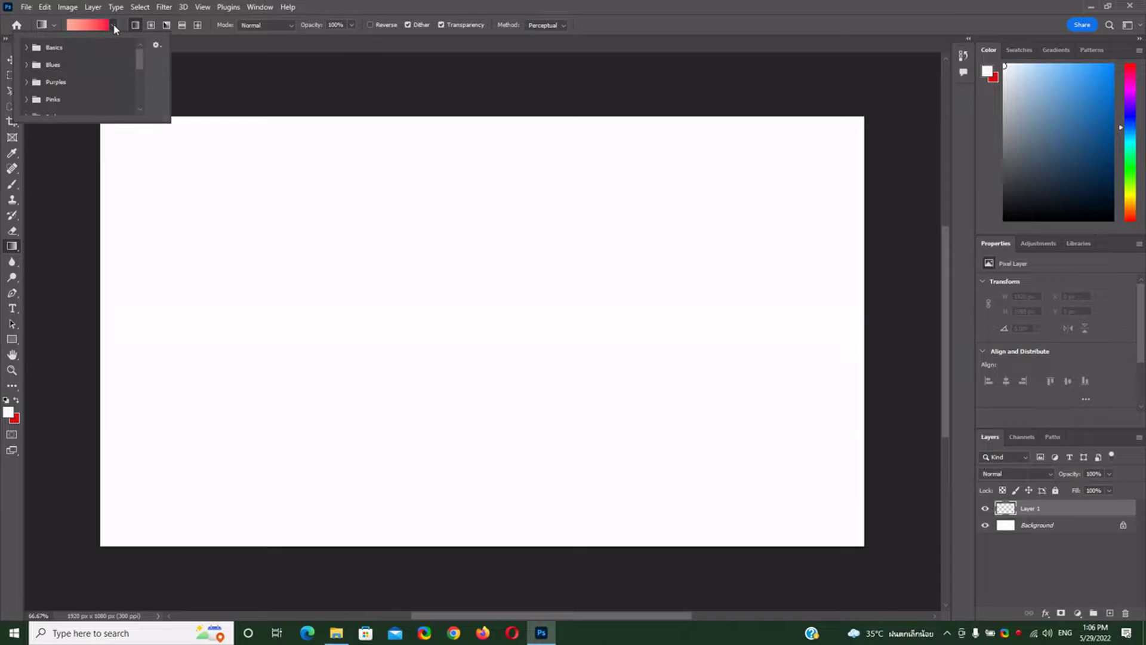
pyautogui.moveTo(138, 64)
pyautogui.mouseDown()
pyautogui.moveTo(137, 96)
pyautogui.moveTo(139, 50)
pyautogui.mouseUp()
pyautogui.click(27, 48)
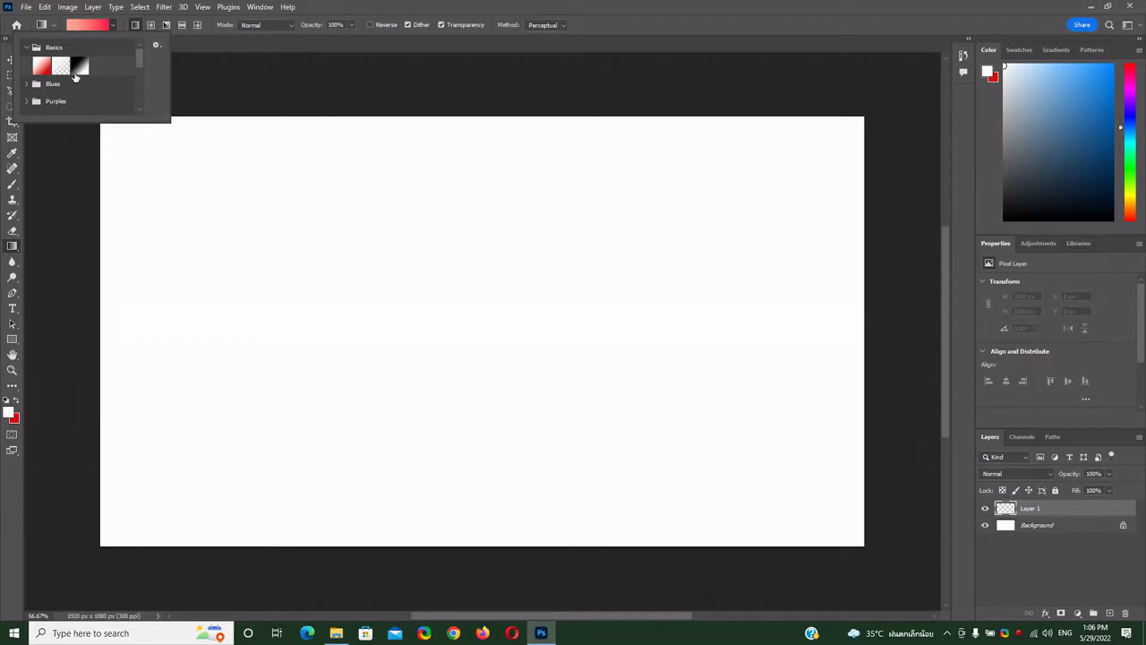
pyautogui.click(26, 87)
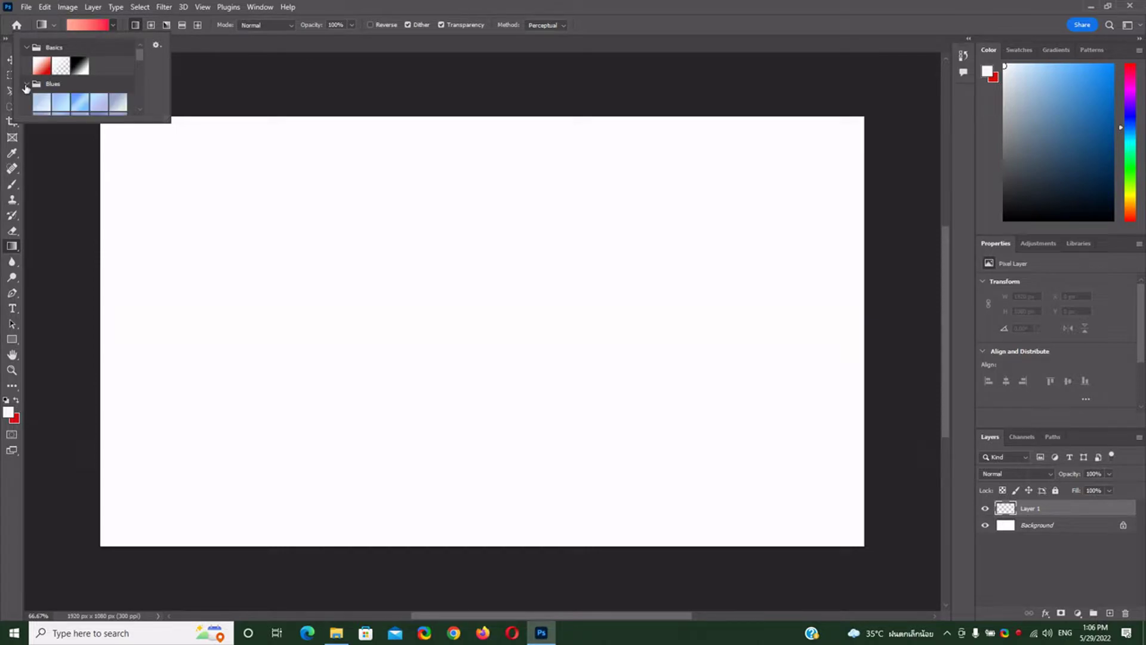
pyautogui.click(139, 110)
pyautogui.click(140, 111)
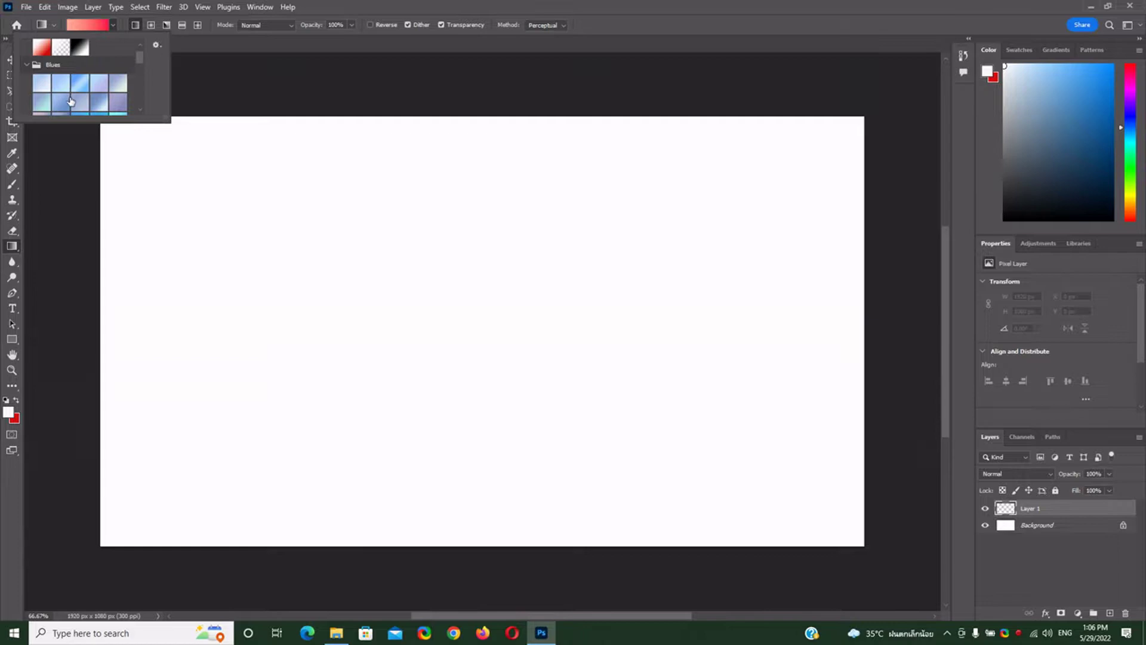
pyautogui.click(77, 86)
pyautogui.click(123, 138)
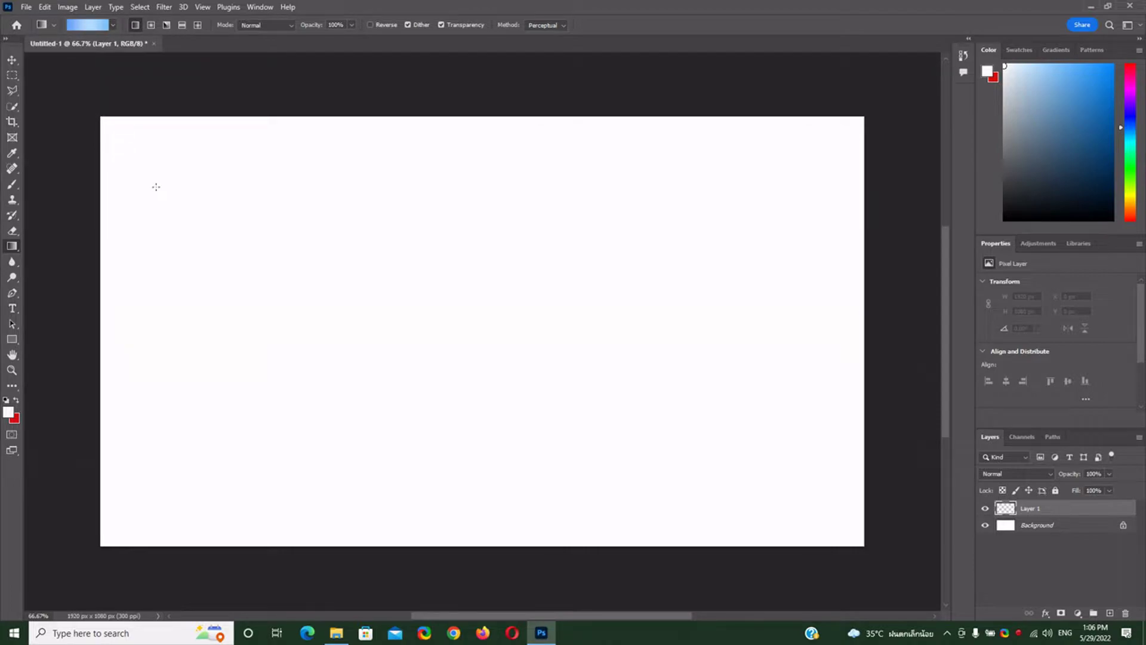
# - Fill Layer 1 with a top-to-bottom blue gradient and toggle its visibility to check it
pyautogui.moveTo(123, 138); pyautogui.dragTo(814, 514)
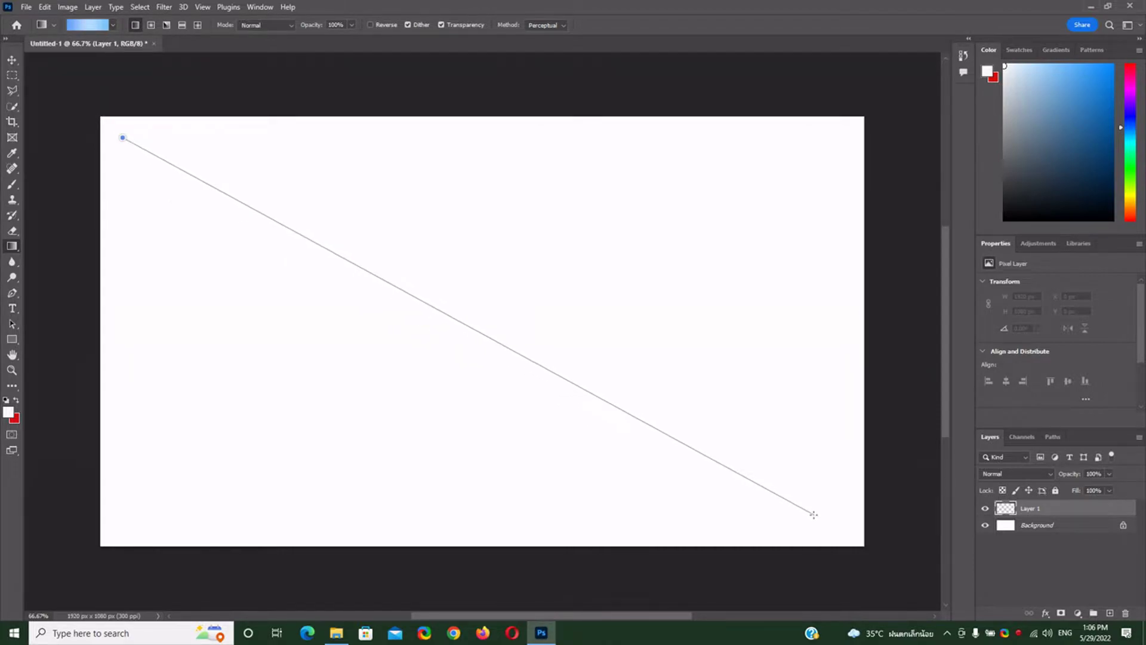
pyautogui.moveTo(814, 514); pyautogui.dragTo(813, 515)
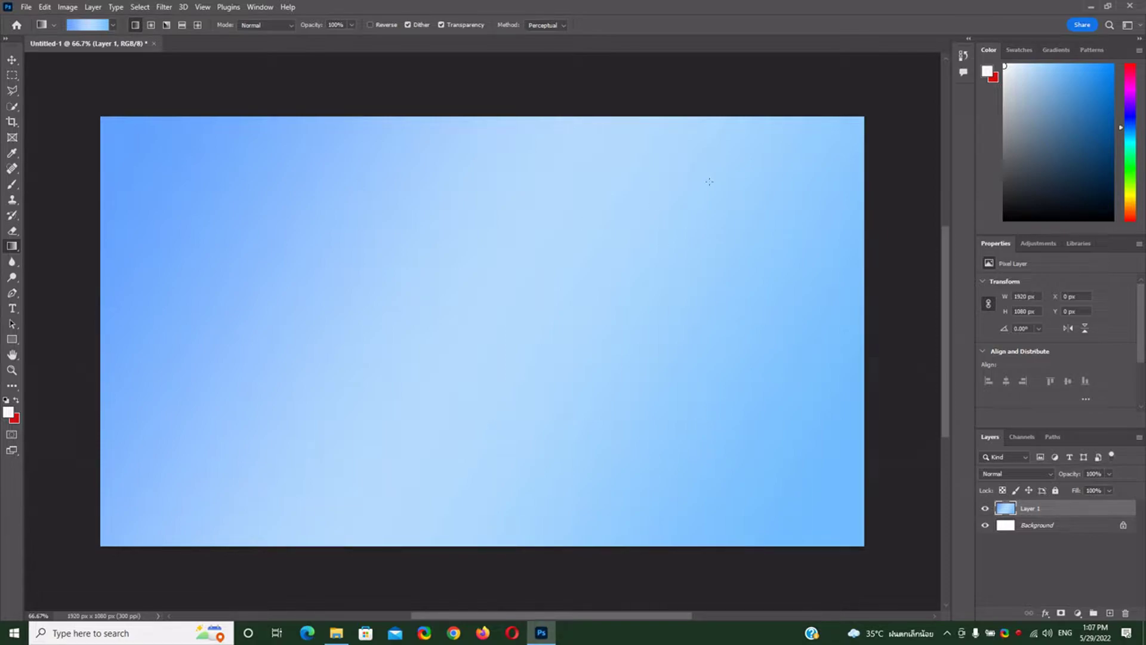
pyautogui.moveTo(830, 141); pyautogui.dragTo(211, 467)
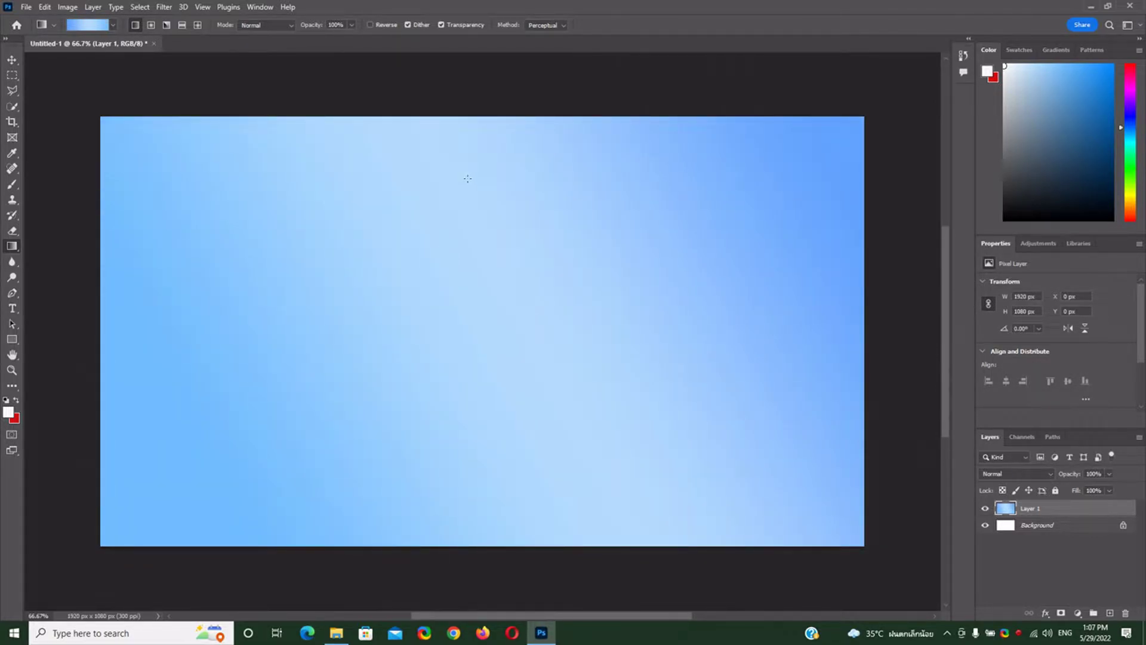
pyautogui.moveTo(467, 158); pyautogui.dragTo(463, 500)
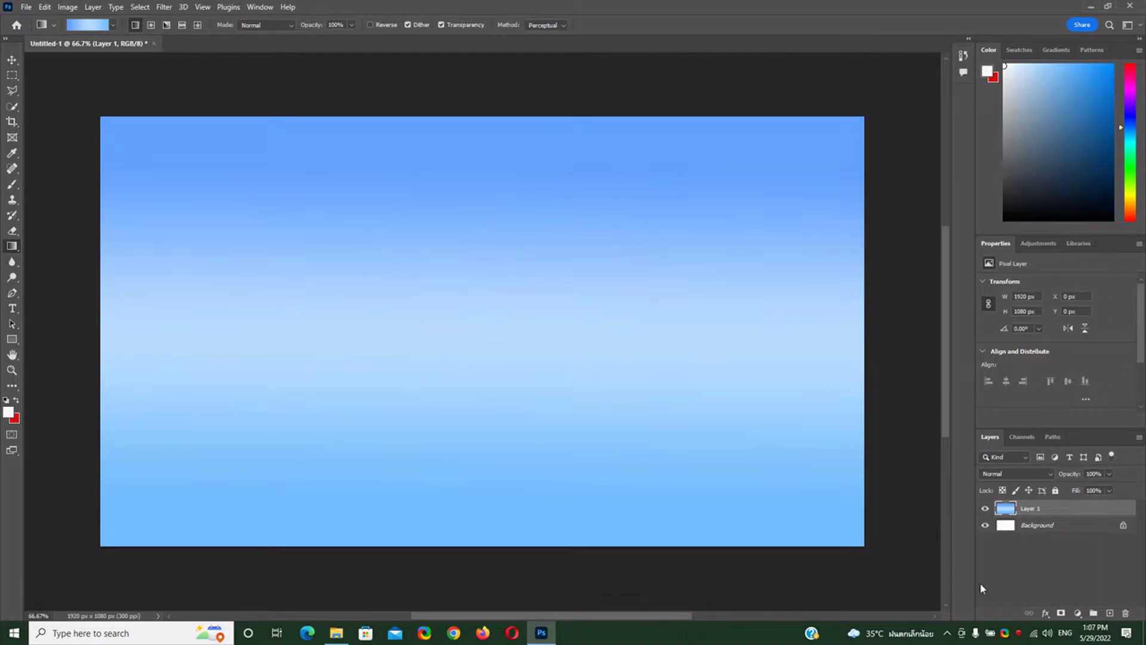
pyautogui.click(985, 509)
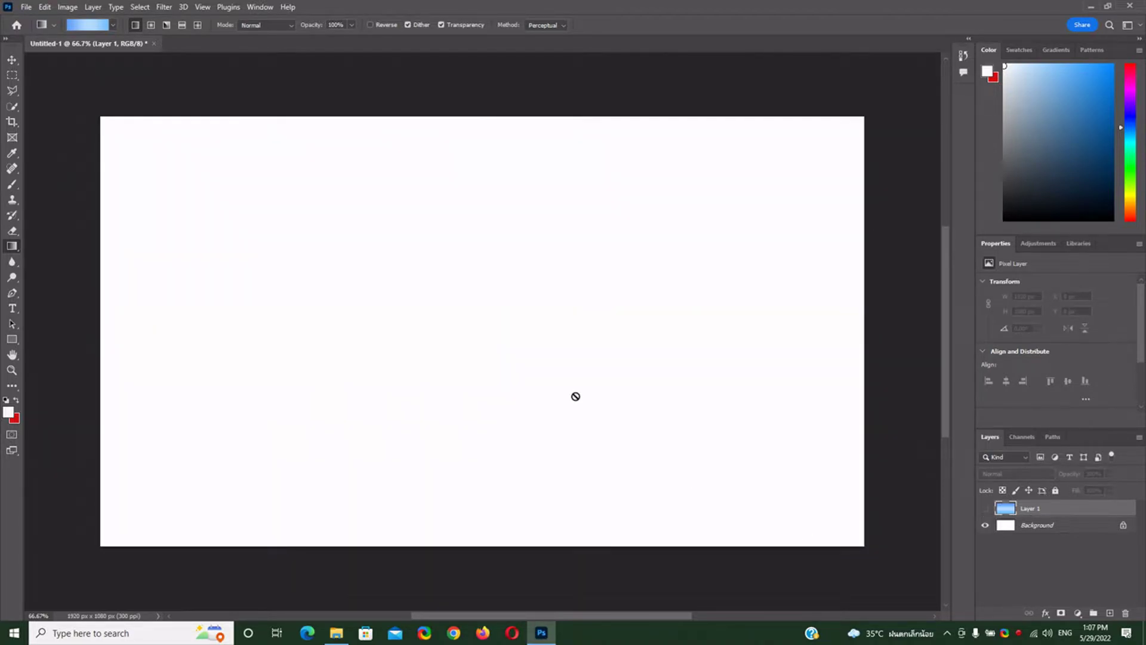
pyautogui.click(985, 511)
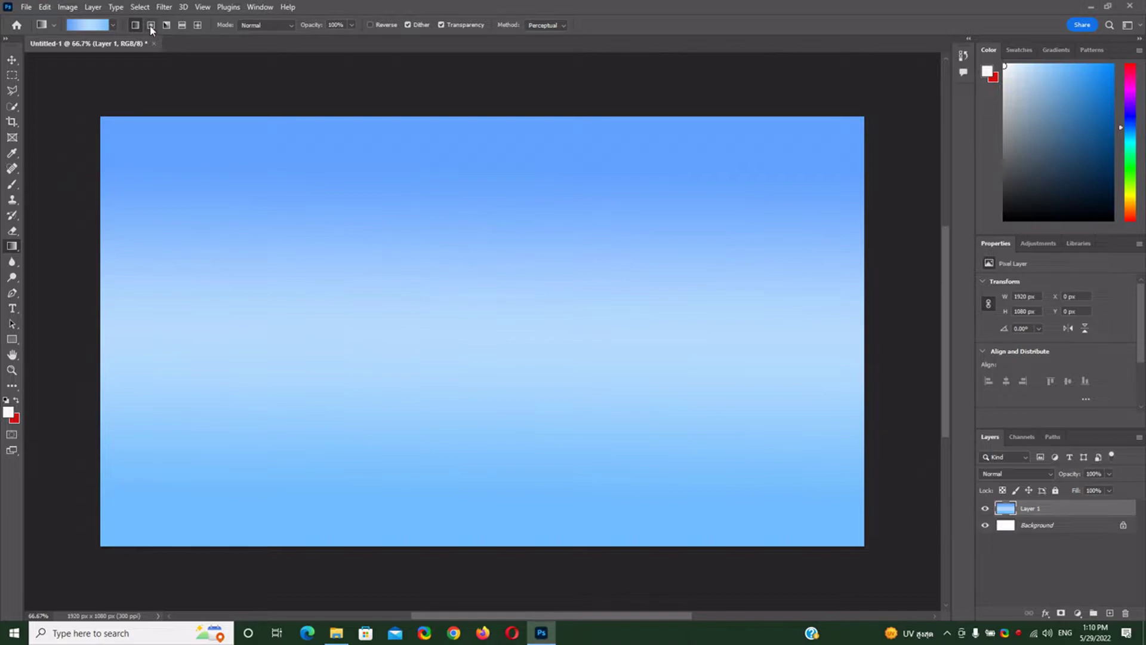
# - Redraw the gradient diagonally, then try radial gradients from the upper left
pyautogui.moveTo(154, 152); pyautogui.dragTo(794, 532)
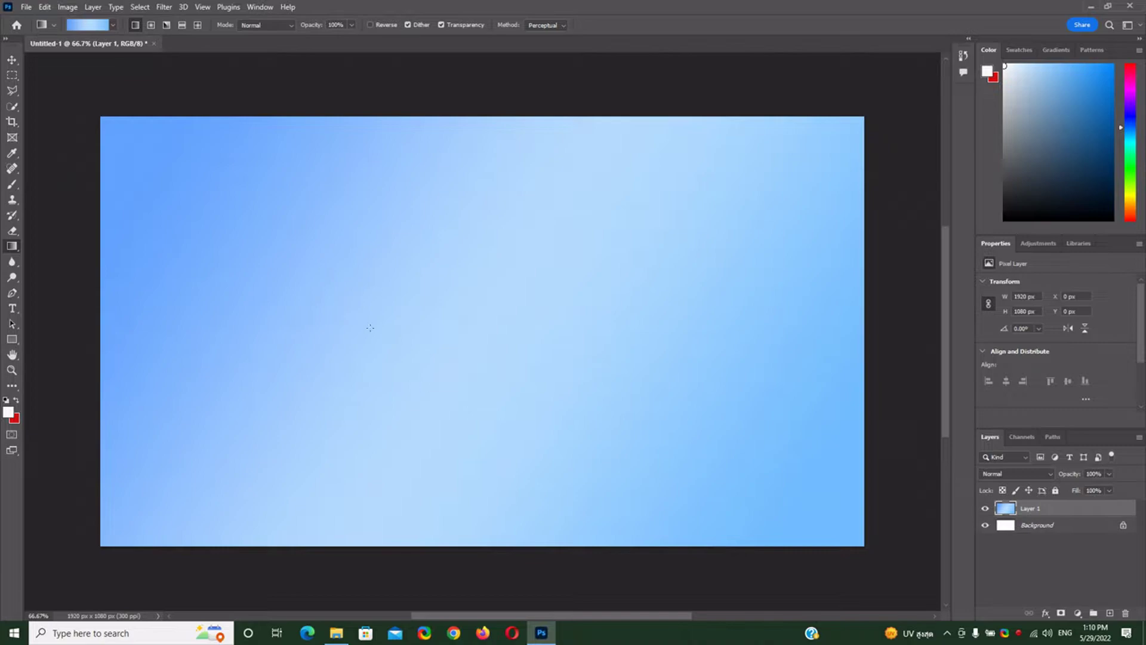
pyautogui.click(150, 24)
pyautogui.moveTo(621, 148); pyautogui.dragTo(282, 440)
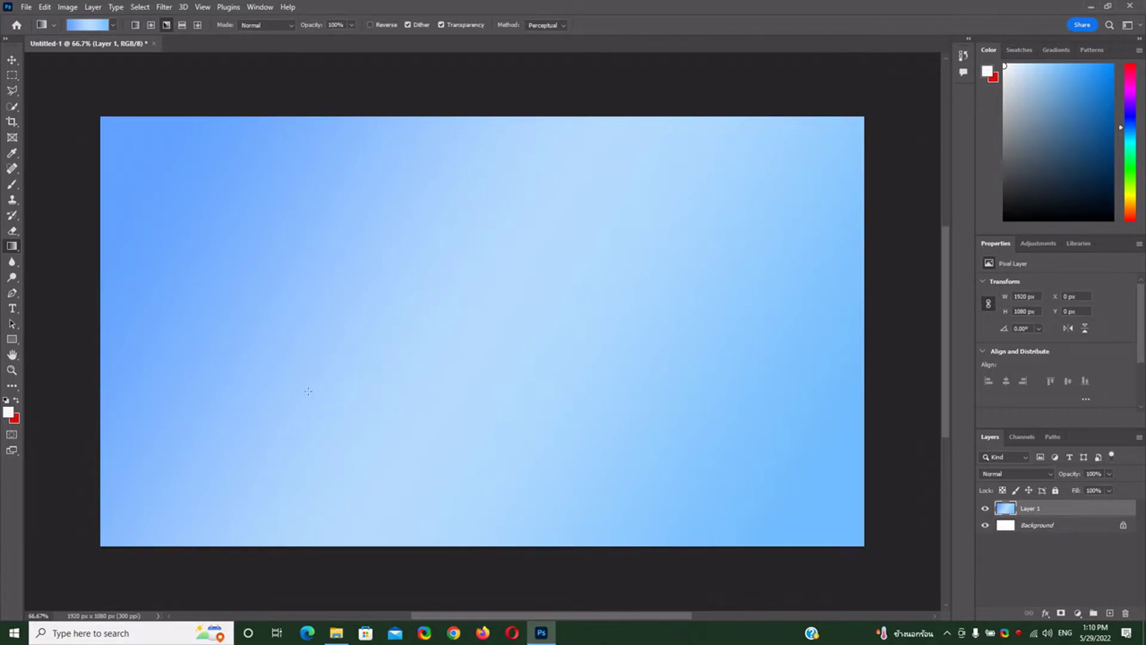
pyautogui.moveTo(282, 210); pyautogui.dragTo(675, 461)
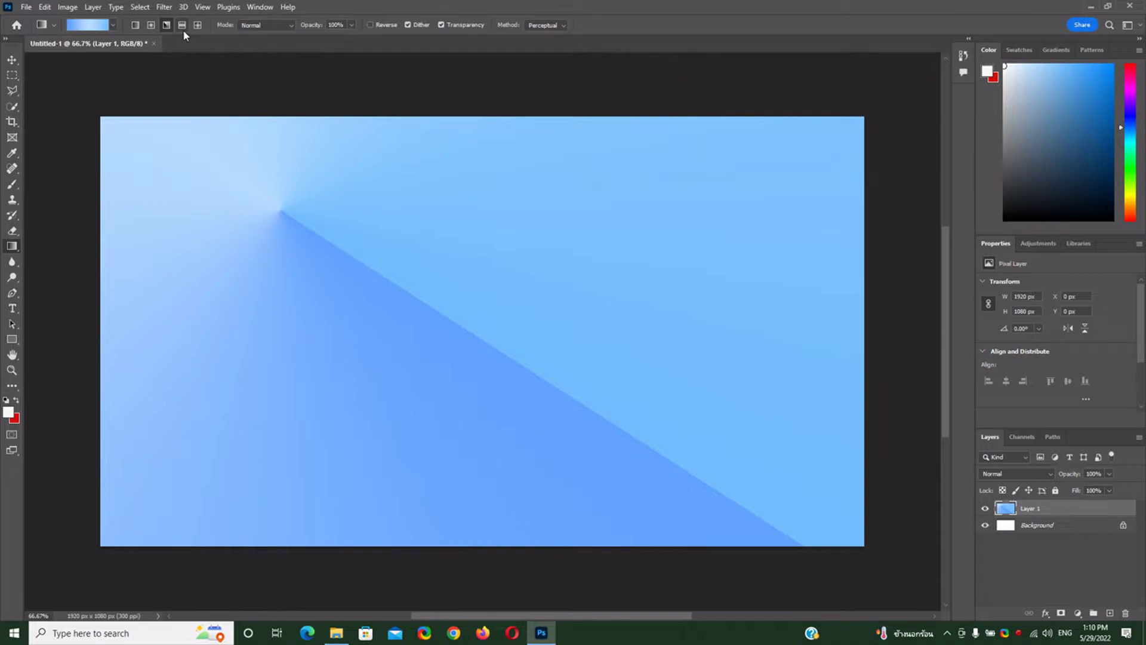
# - Try a reflected gradient, then draw a diamond gradient from the upper left
pyautogui.click(182, 26)
pyautogui.moveTo(198, 421); pyautogui.dragTo(711, 419)
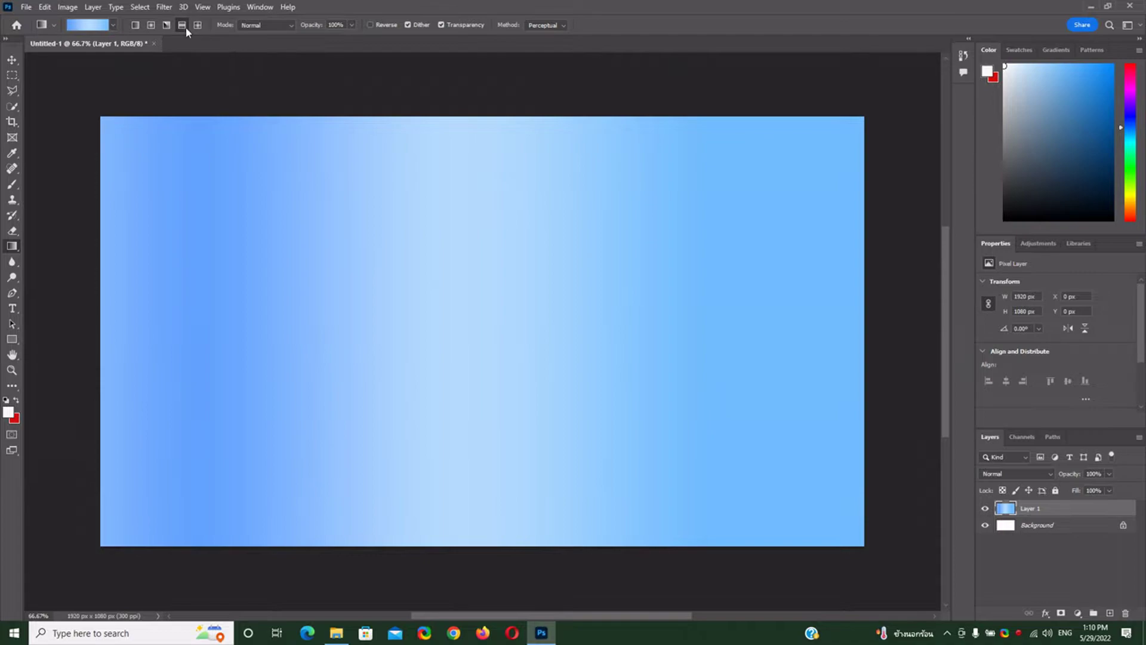
pyautogui.click(197, 25)
pyautogui.moveTo(175, 187); pyautogui.dragTo(811, 450)
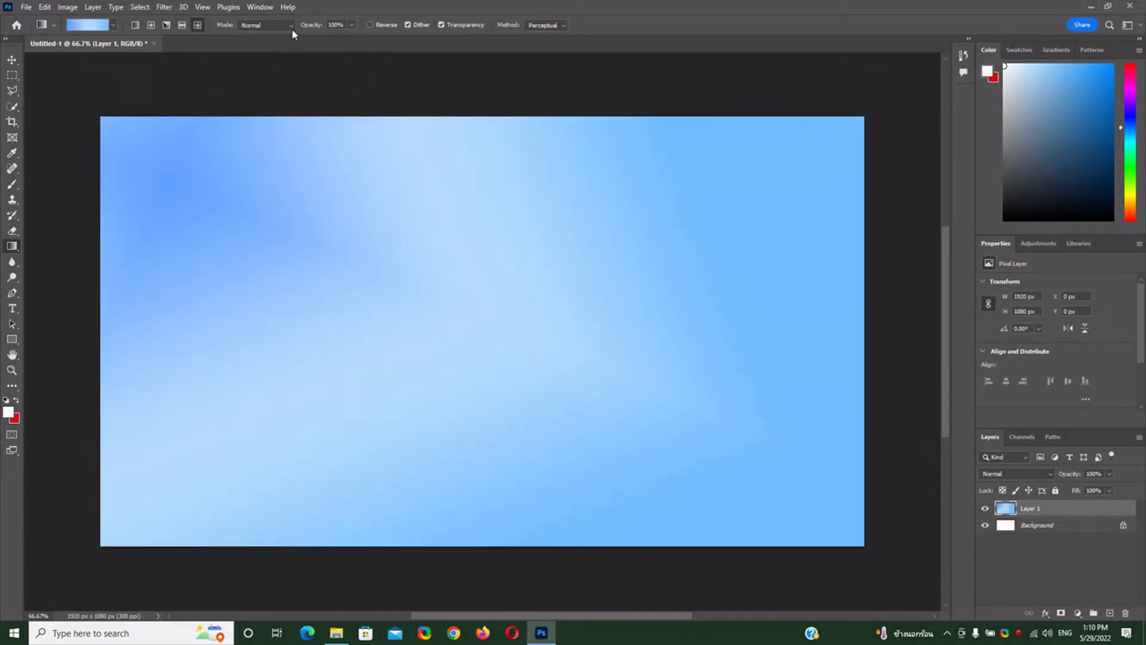
pyautogui.click(291, 26)
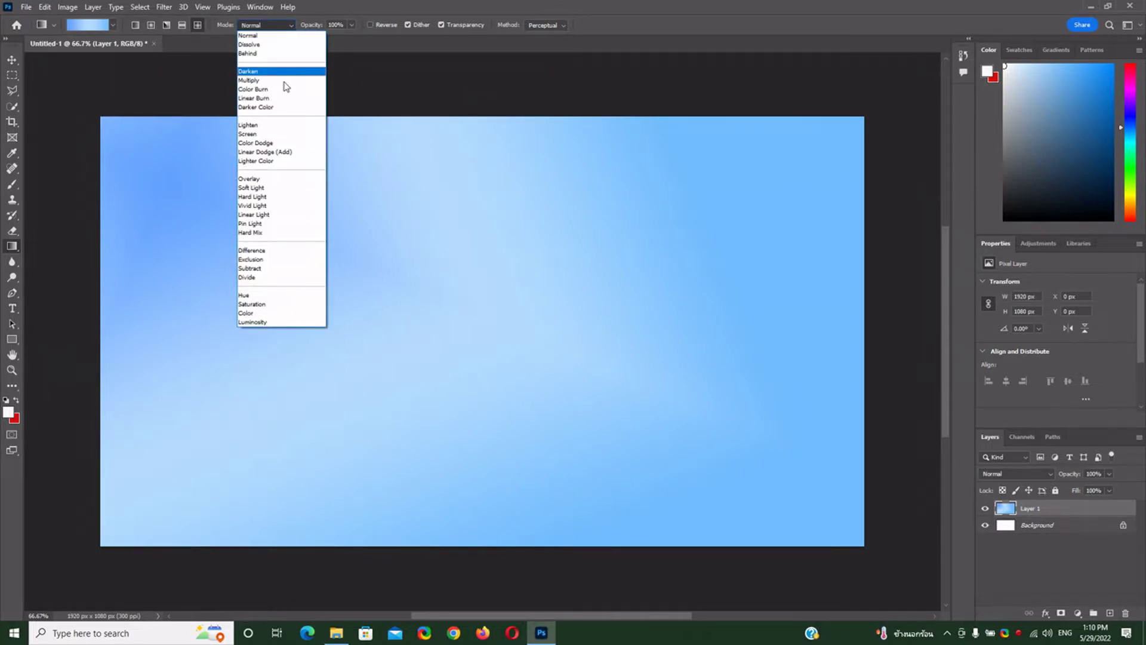
# - Redraw the gradient in Vivid Light mode, turning the canvas bright cyan and white
pyautogui.click(288, 206)
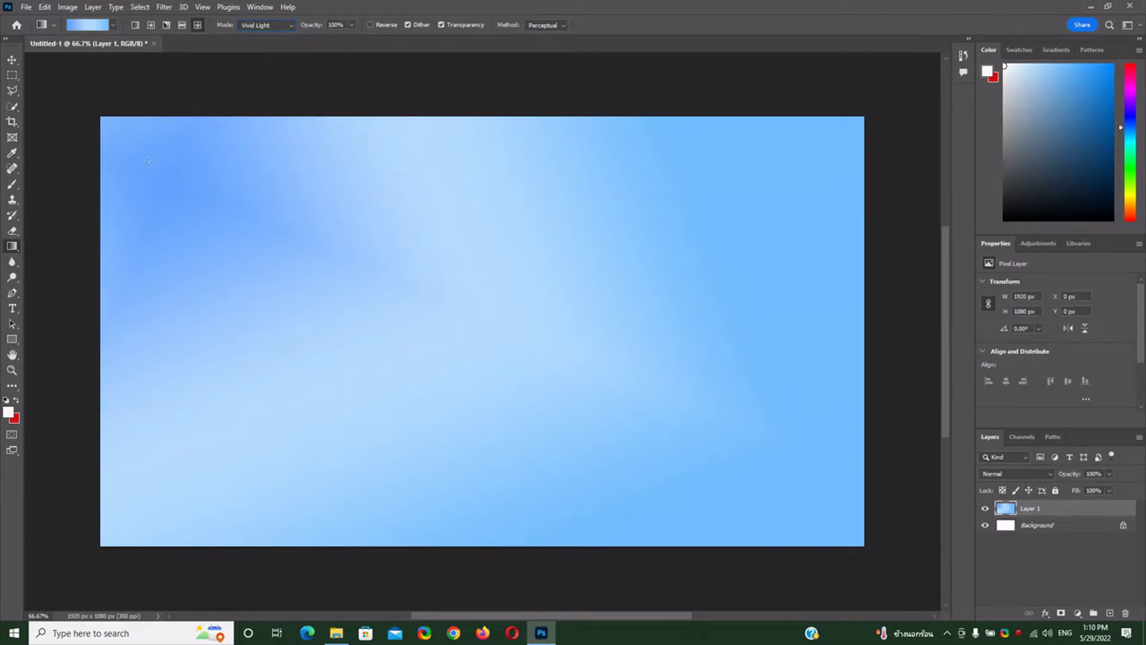
pyautogui.moveTo(149, 162); pyautogui.dragTo(844, 524)
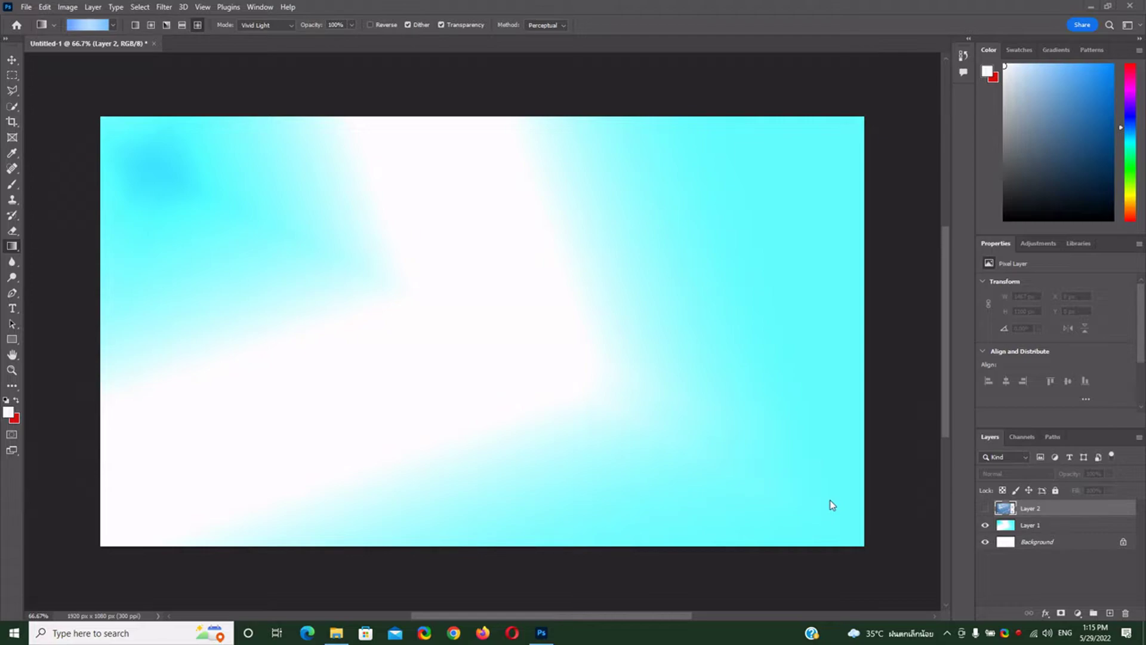
# - Open the sky photo 525059.jpg, select all of it, and return to Untitled-1
pyautogui.click(25, 7)
pyautogui.click(39, 31)
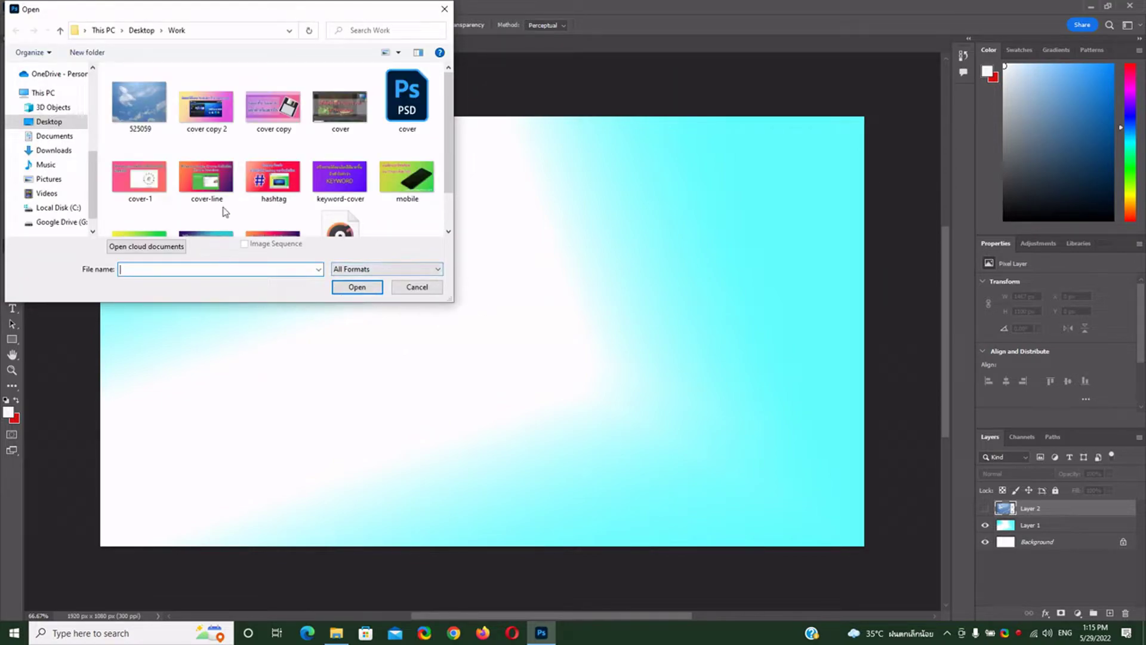
pyautogui.click(134, 99)
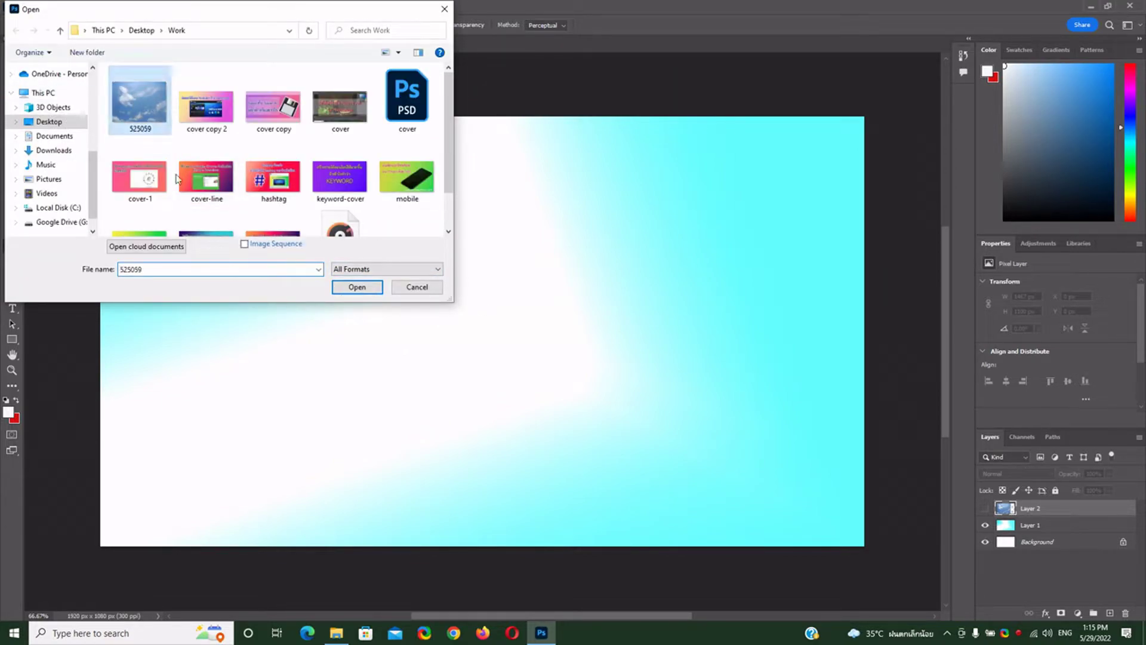
pyautogui.click(357, 287)
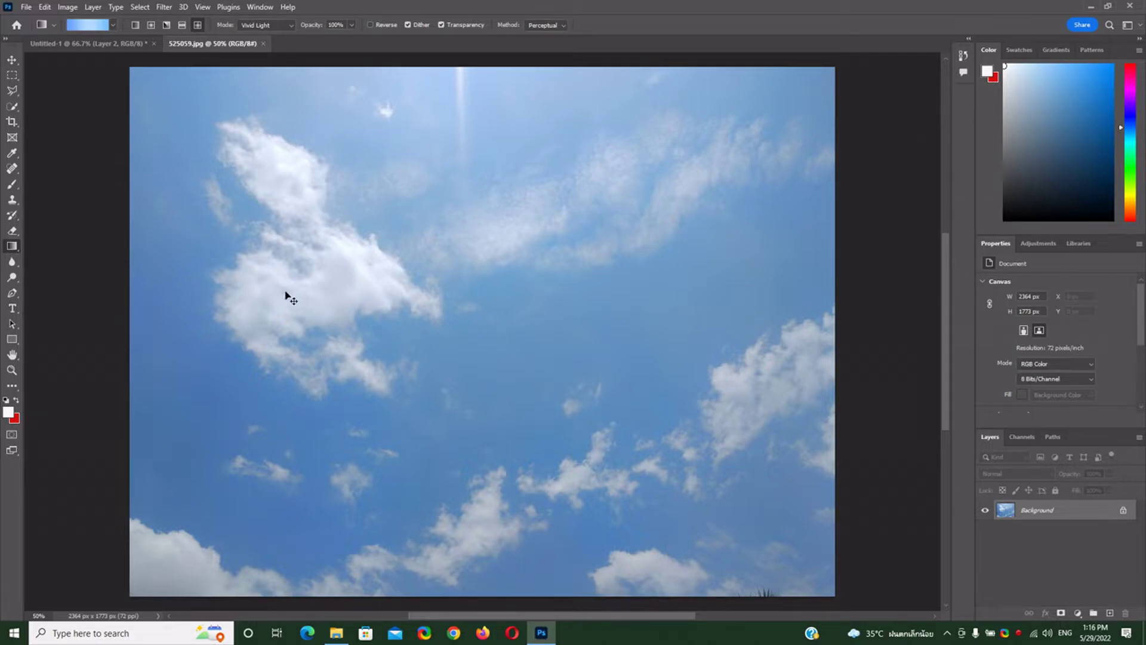
pyautogui.hotkey('ctrl', 'a')
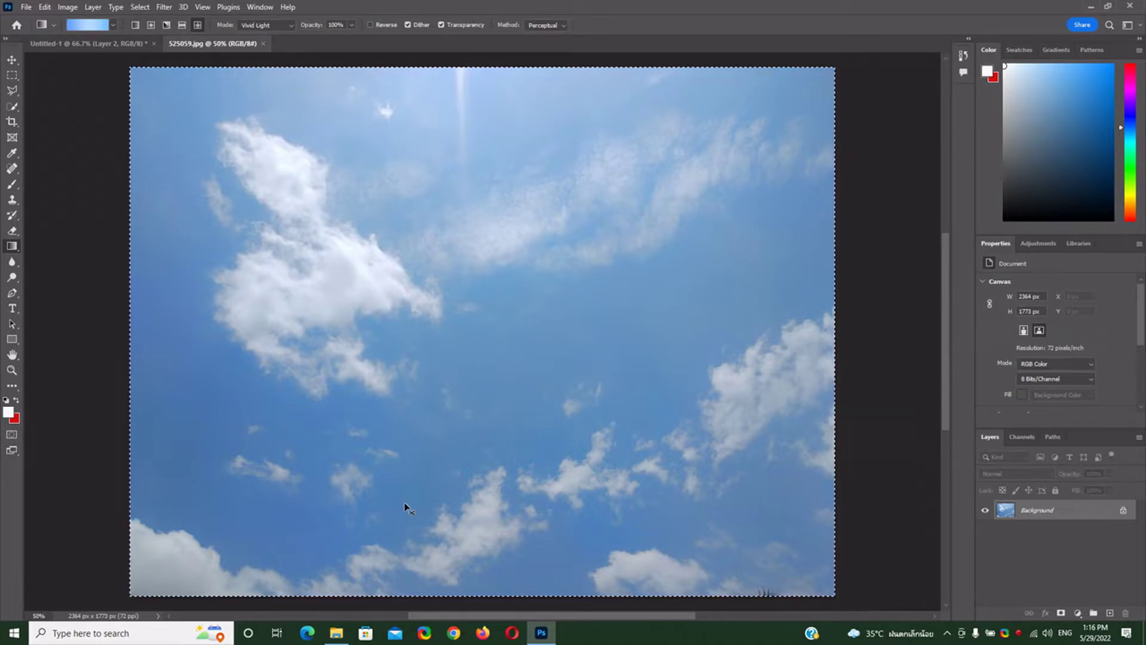
pyautogui.click(84, 44)
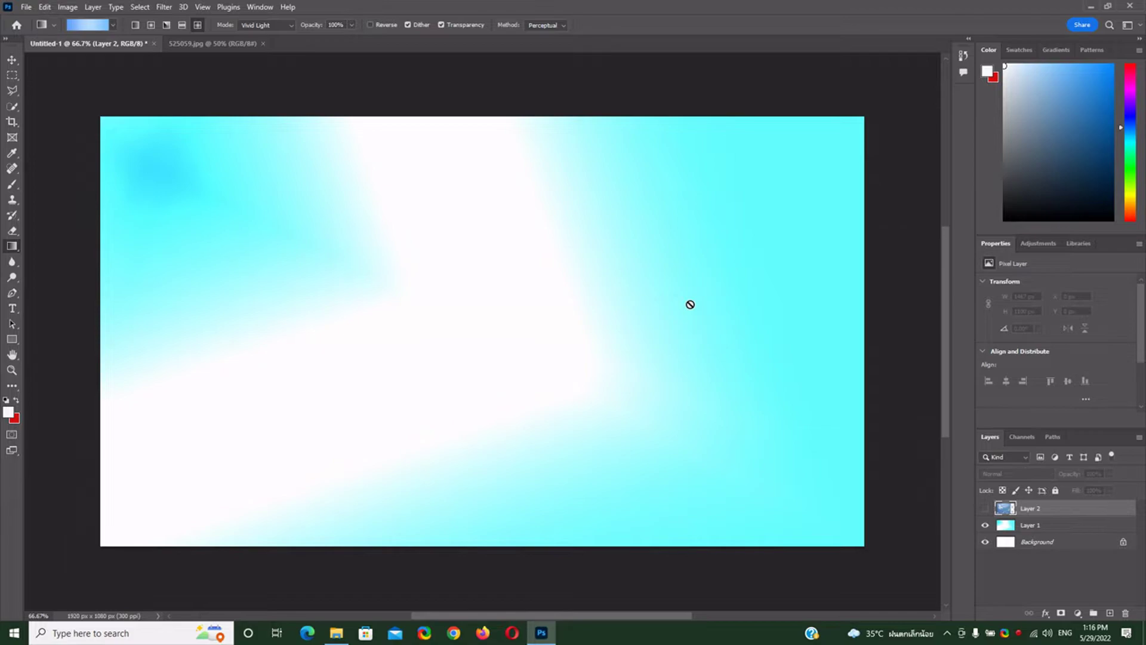
# - Paste the sky photo into Untitled-1 as Layer 3 and start Free Transform
pyautogui.hotkey('ctrl', 'v')
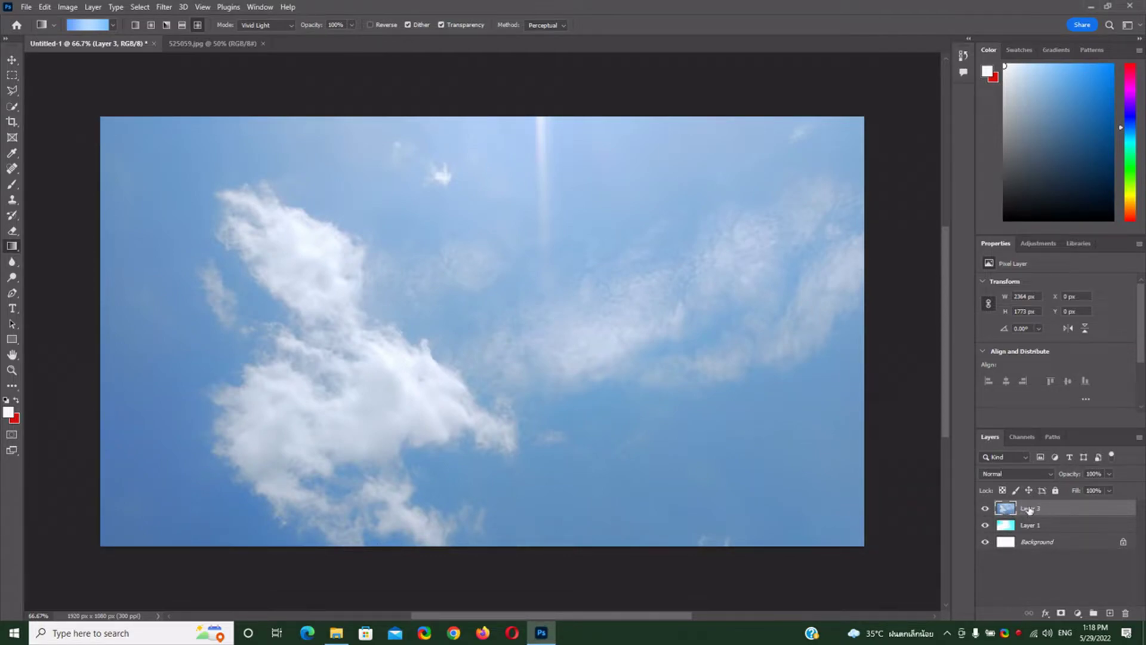
pyautogui.hotkey('ctrl', 't')
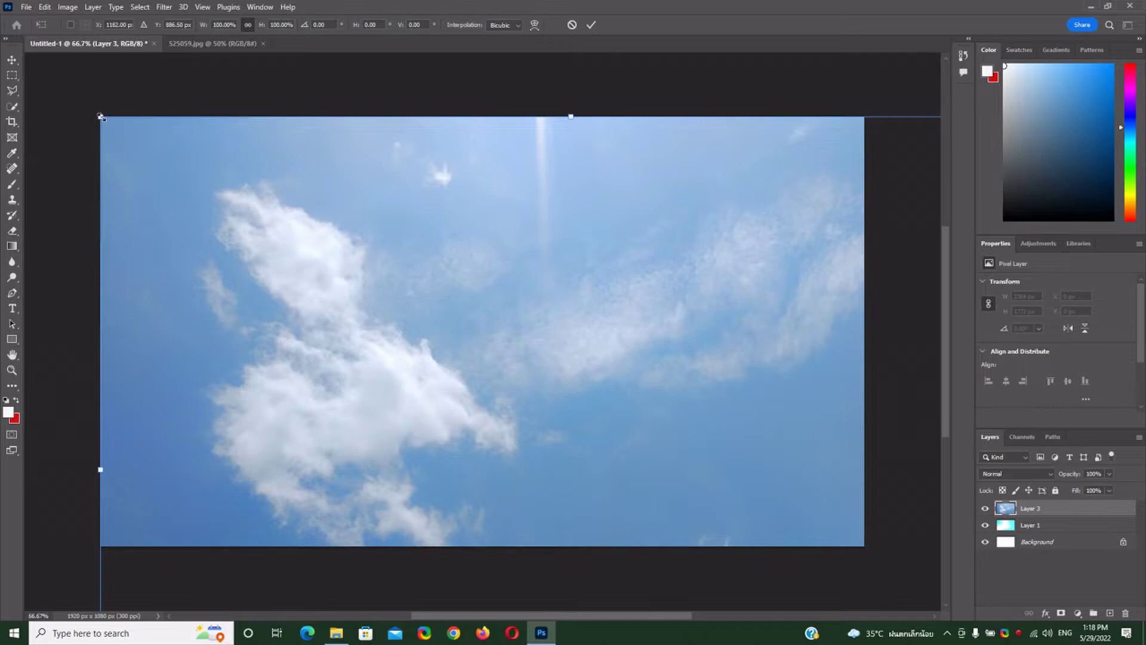
# - Scale and move the sky photo to about 1931×1449 px so it fills the canvas
pyautogui.moveTo(100, 116); pyautogui.dragTo(298, 265)
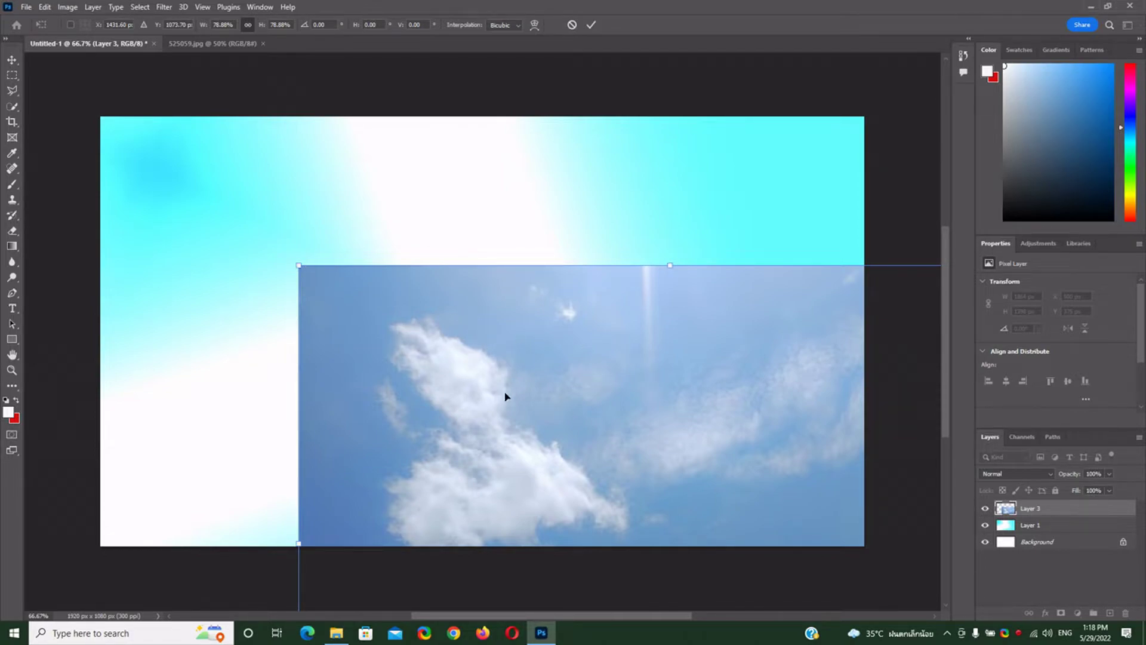
pyautogui.moveTo(546, 376); pyautogui.dragTo(350, 233)
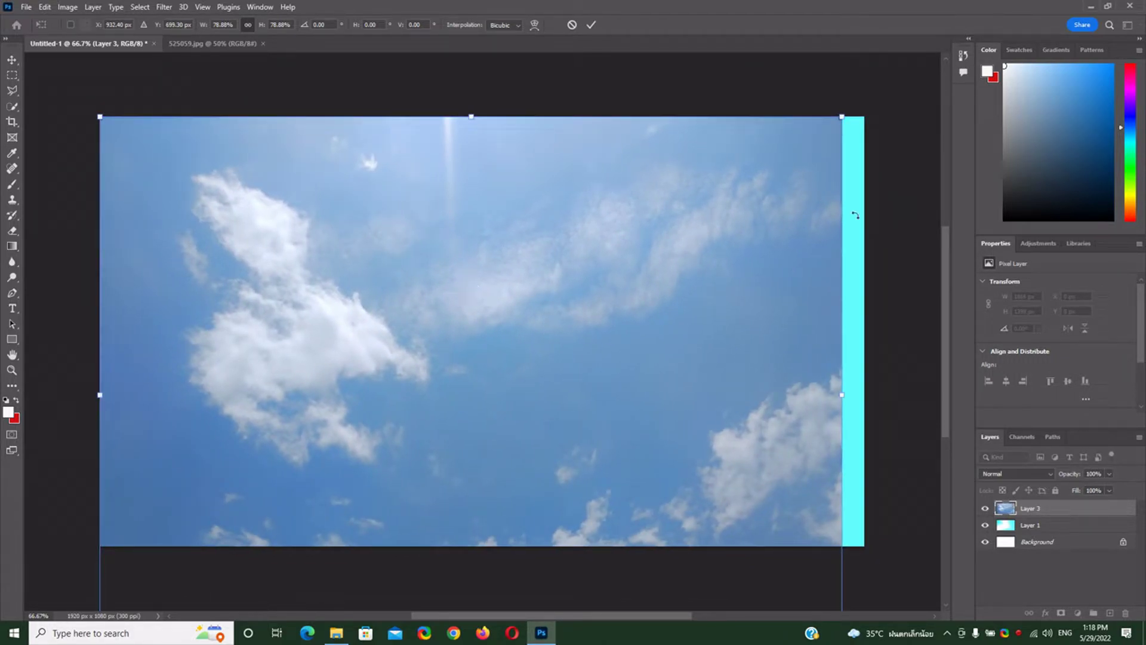
pyautogui.moveTo(842, 117); pyautogui.dragTo(868, 96)
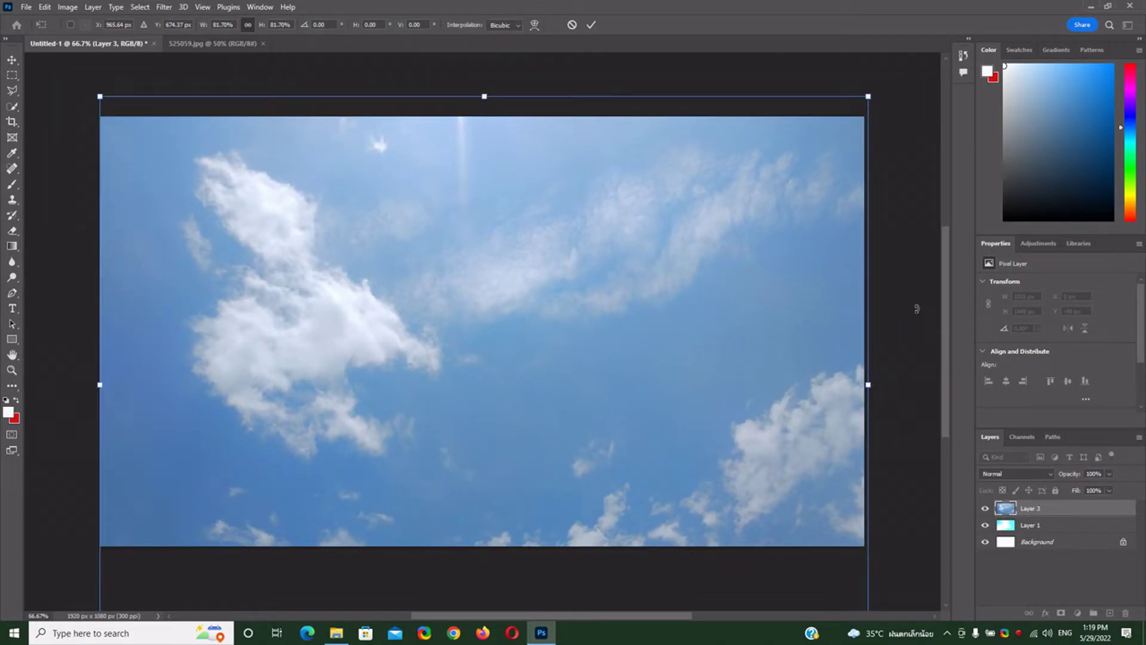
pyautogui.press('Return')
pyautogui.press('g')
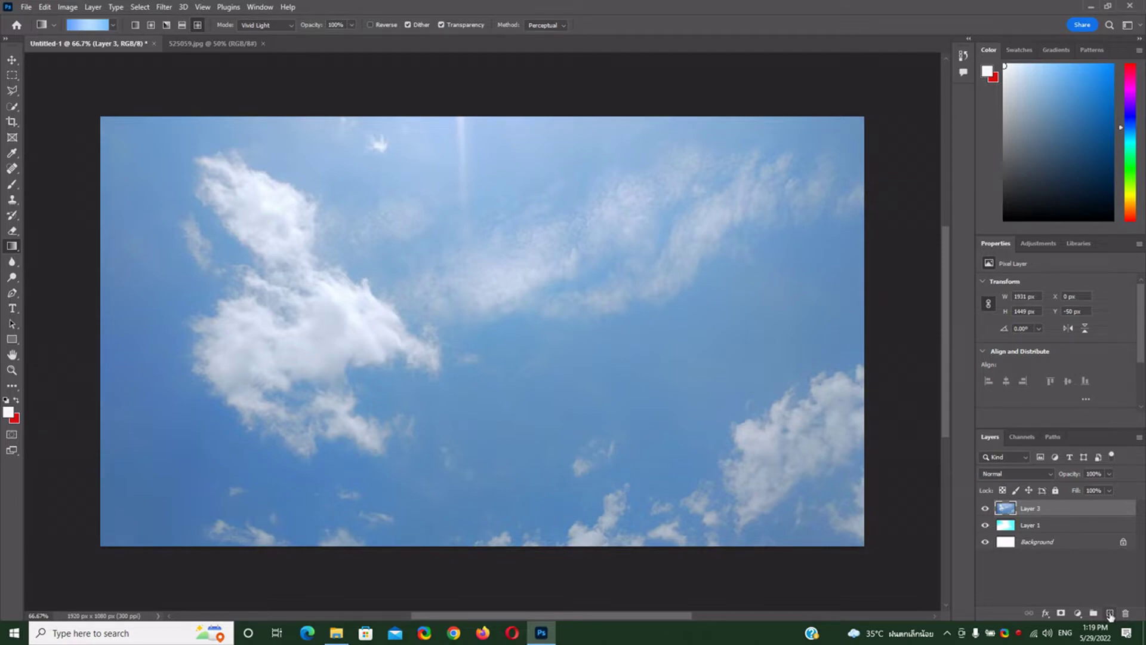
# - Add an empty Layer 4 above the sky and set the Linear gradient style
pyautogui.click(1109, 613)
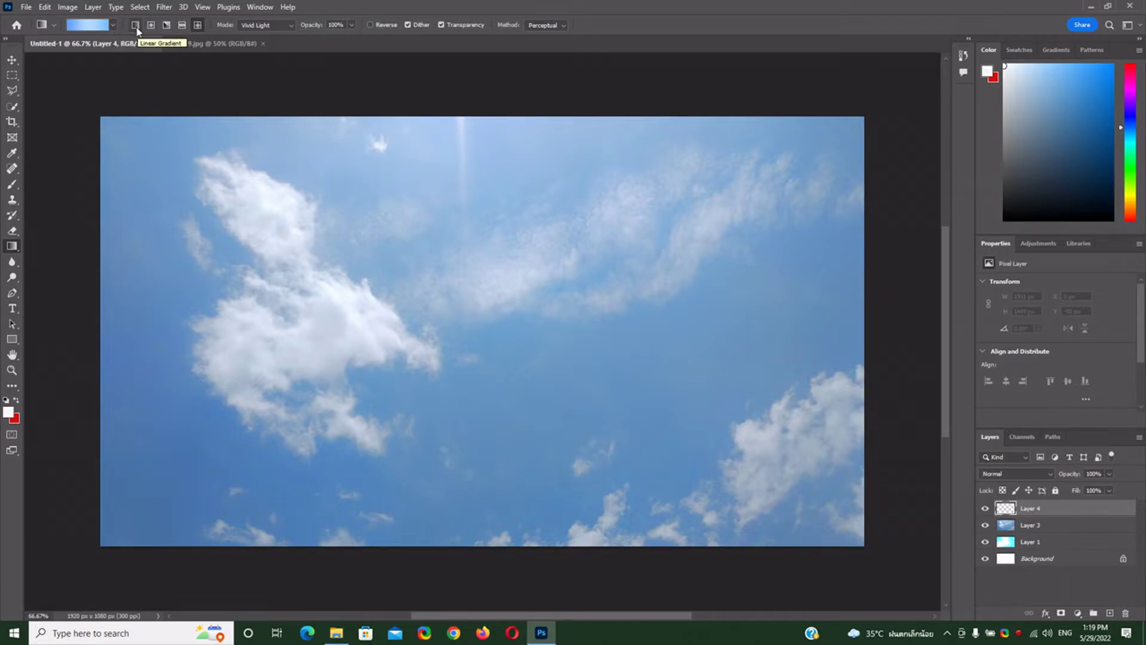
pyautogui.click(136, 27)
pyautogui.click(114, 25)
pyautogui.scroll(-1, 138, 109)
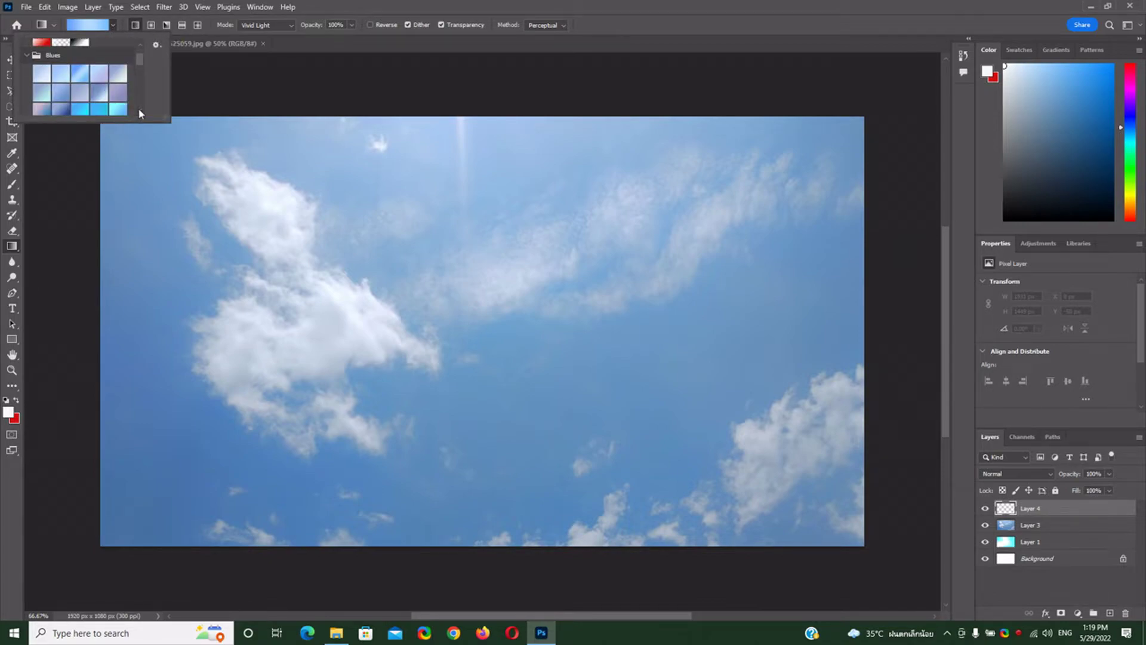
pyautogui.scroll(-1, 138, 89)
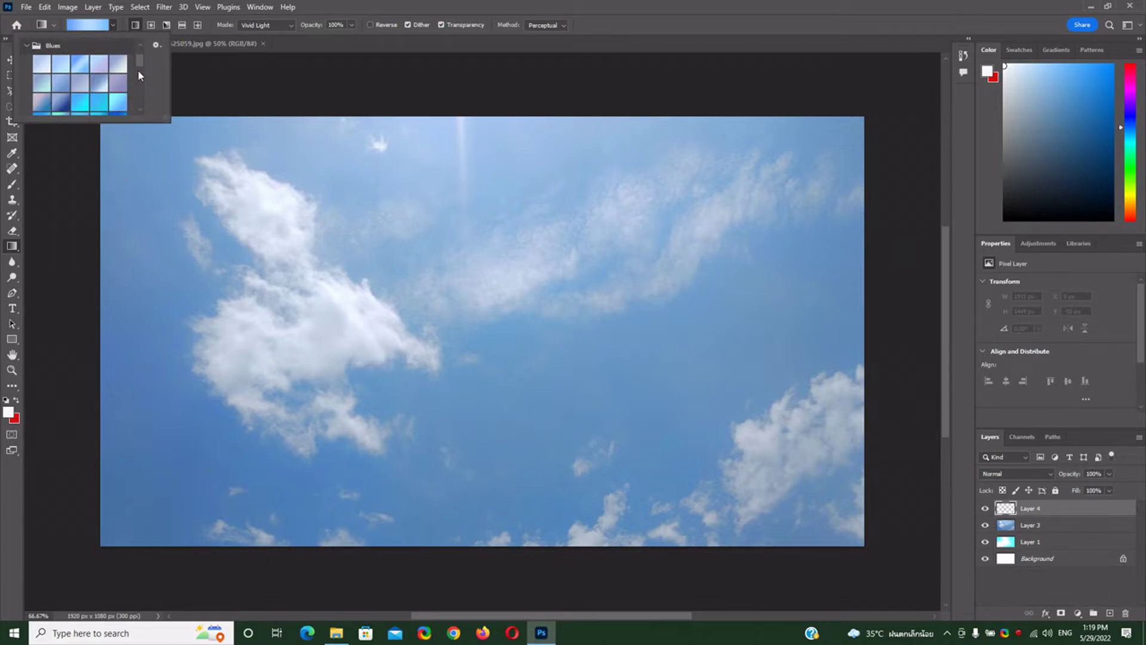
pyautogui.click(27, 45)
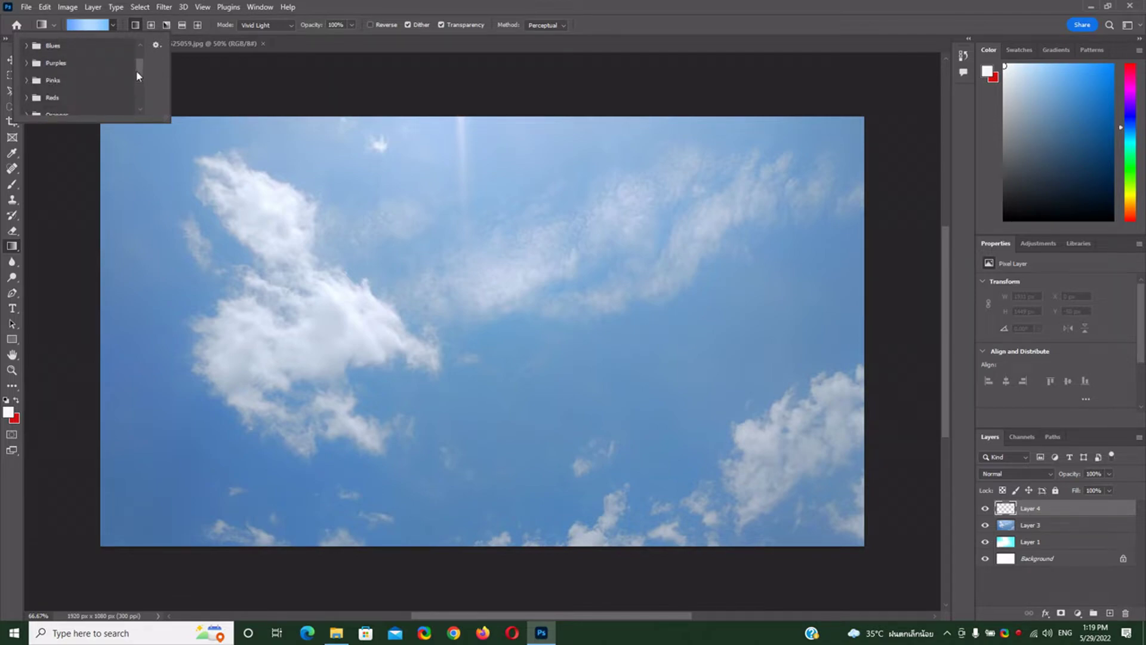
pyautogui.scroll(-1, 142, 75)
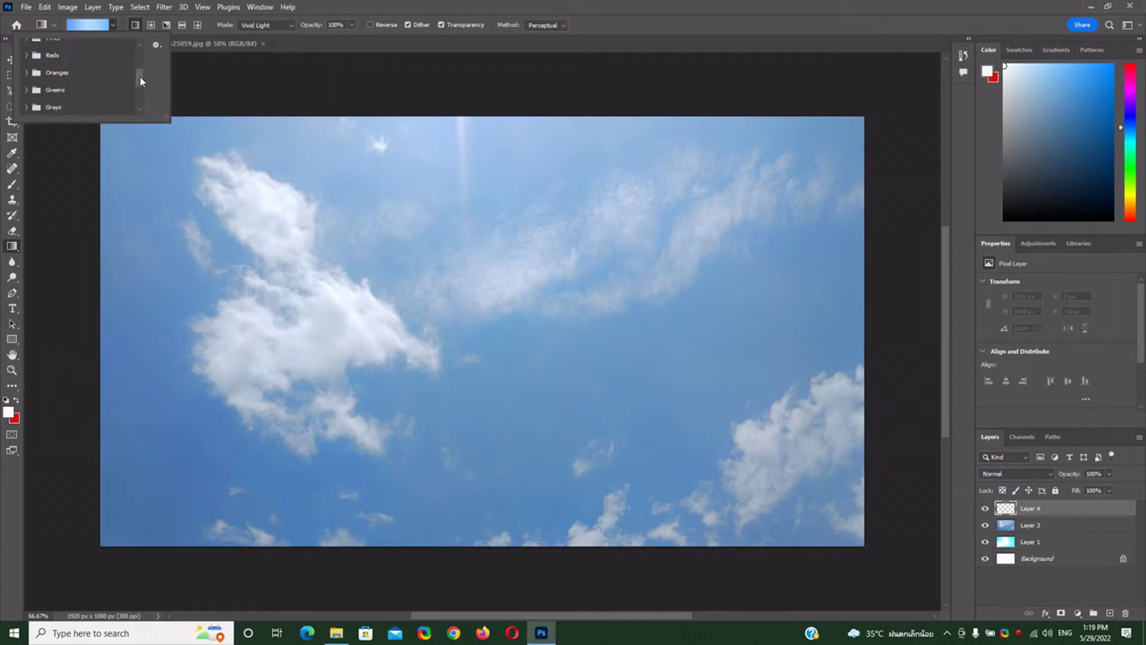
pyautogui.scroll(-7, 143, 84)
# - Draw the Pastels_09 lavender-to-pink gradient diagonally across the whole canvas
pyautogui.click(27, 90)
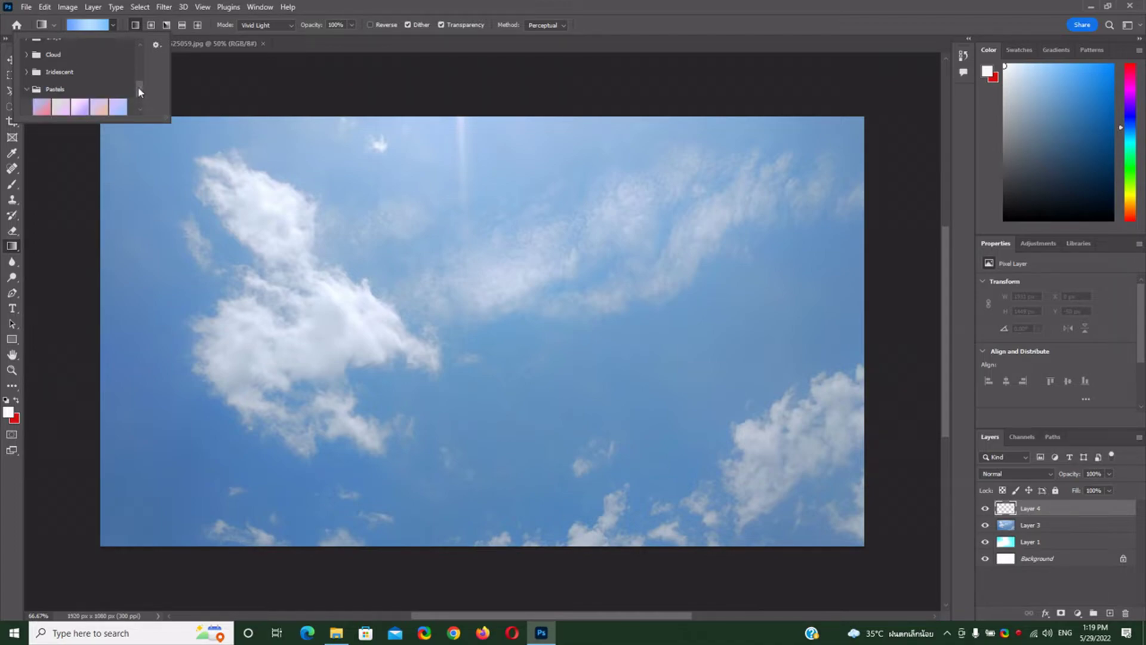
pyautogui.moveTo(139, 92); pyautogui.dragTo(136, 98)
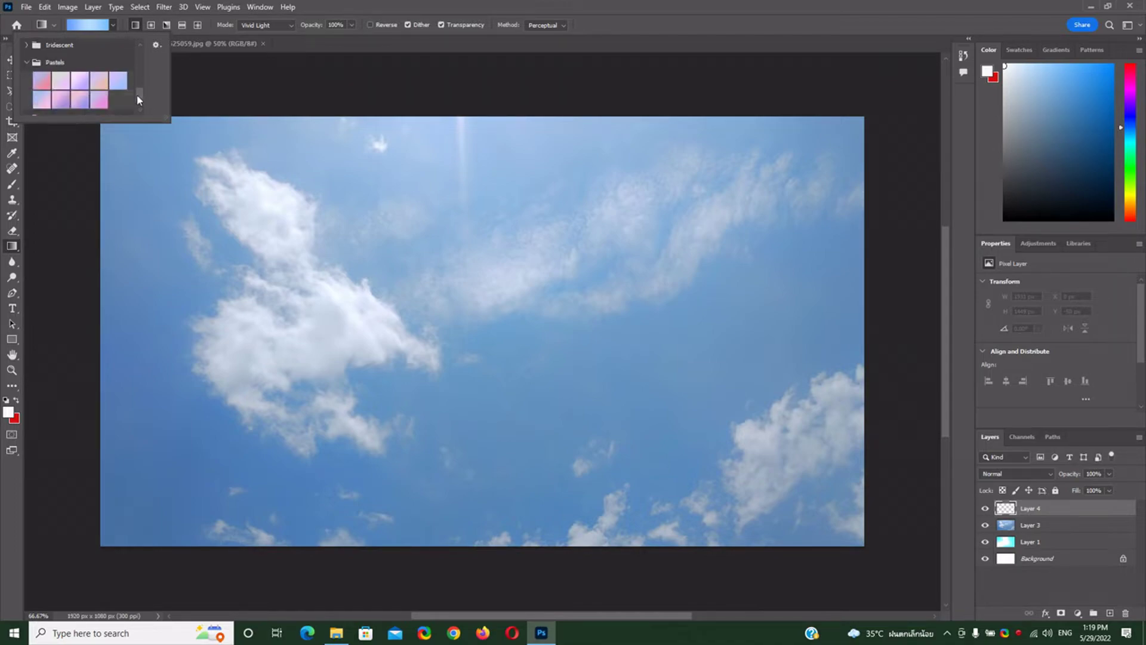
pyautogui.click(101, 90)
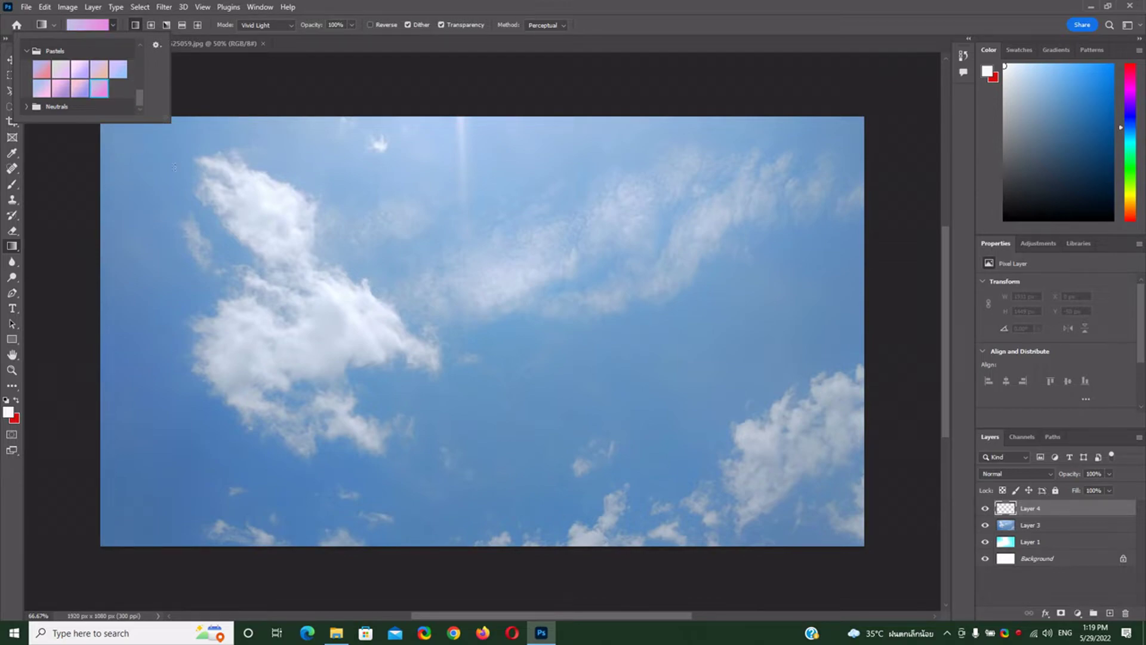
pyautogui.click(136, 145)
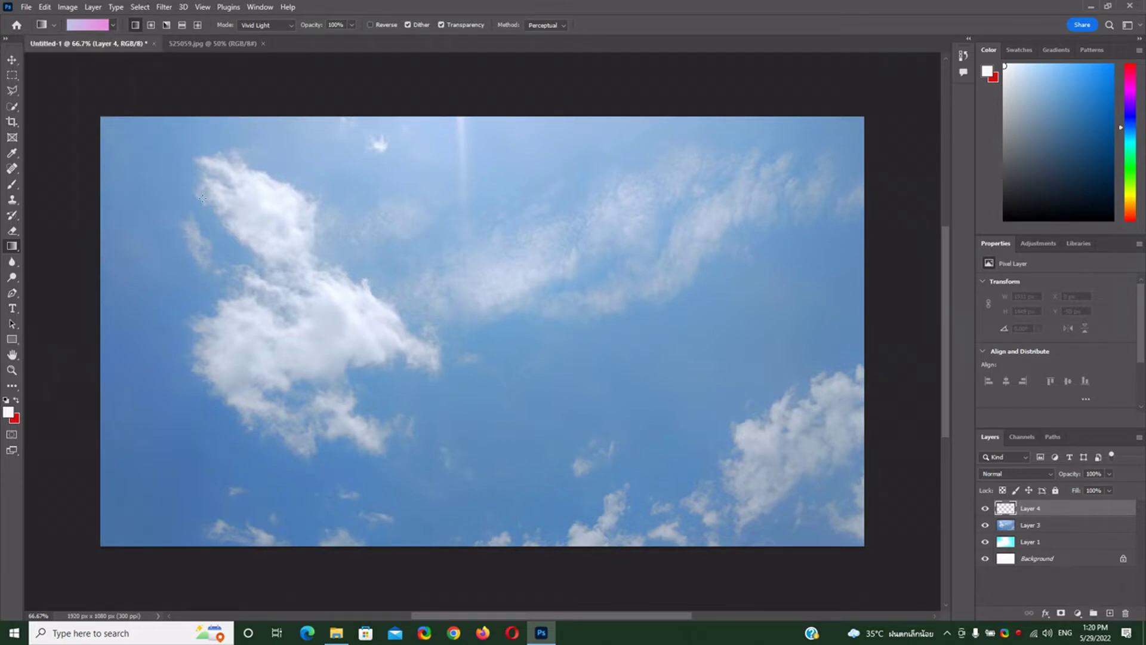
pyautogui.moveTo(135, 145); pyautogui.dragTo(844, 529)
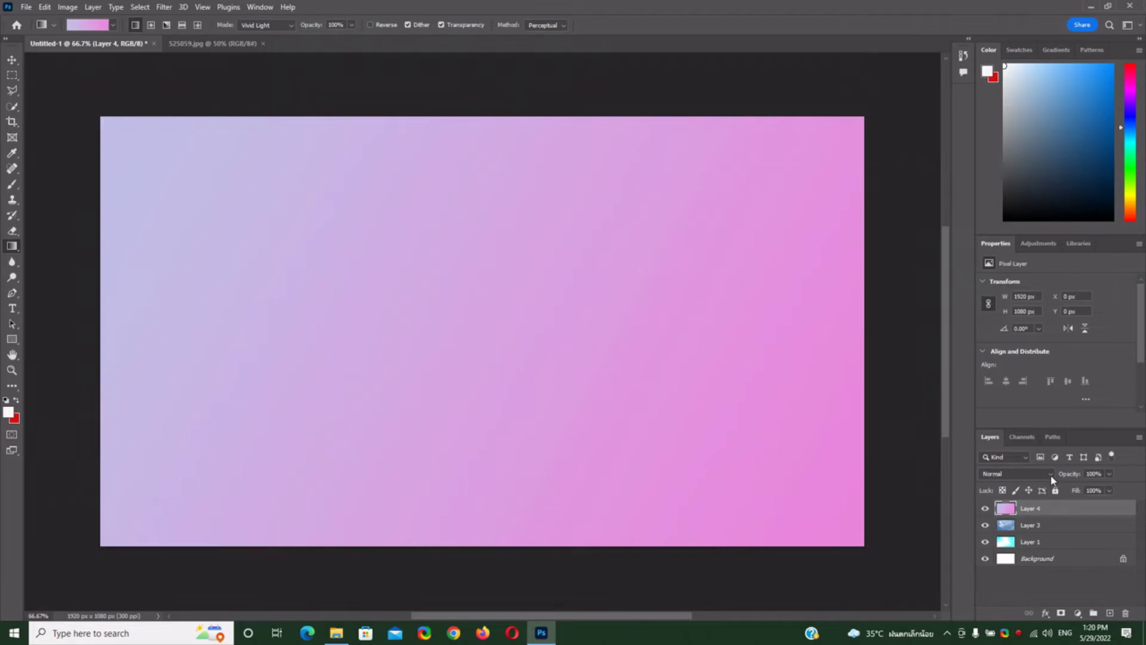
# - Set Layer 4 to Soft Light blend mode, keeping it above the sky layer after reordering
pyautogui.click(1035, 475)
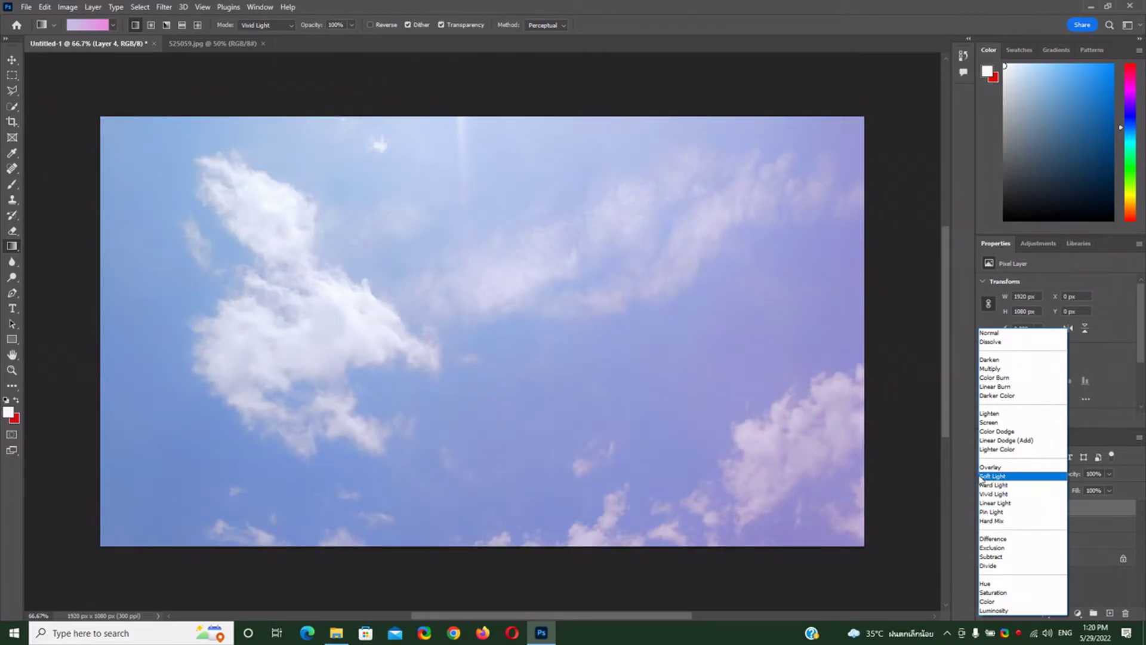
pyautogui.click(1001, 477)
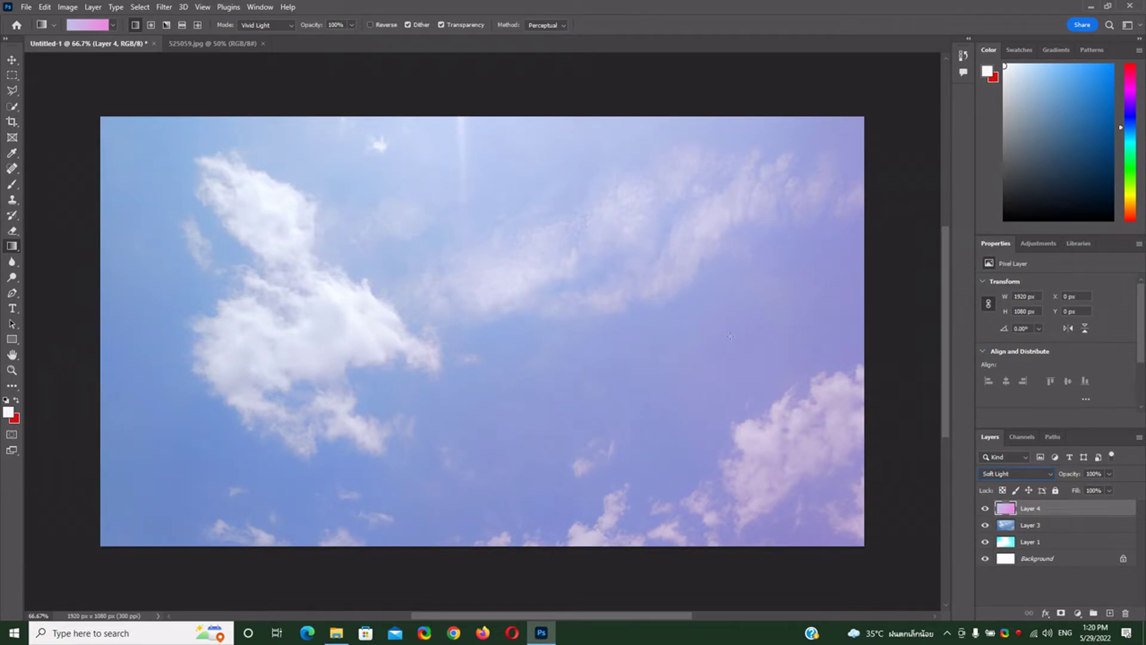
pyautogui.click(1059, 527)
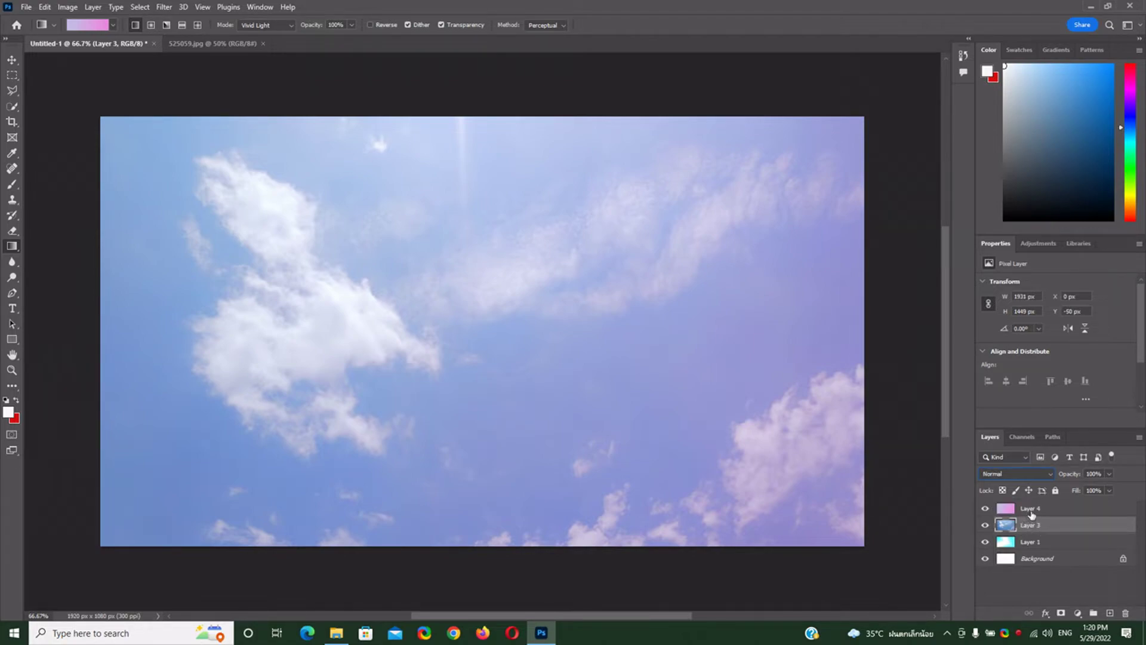
pyautogui.click(1035, 512)
pyautogui.moveTo(1030, 530); pyautogui.dragTo(1030, 503)
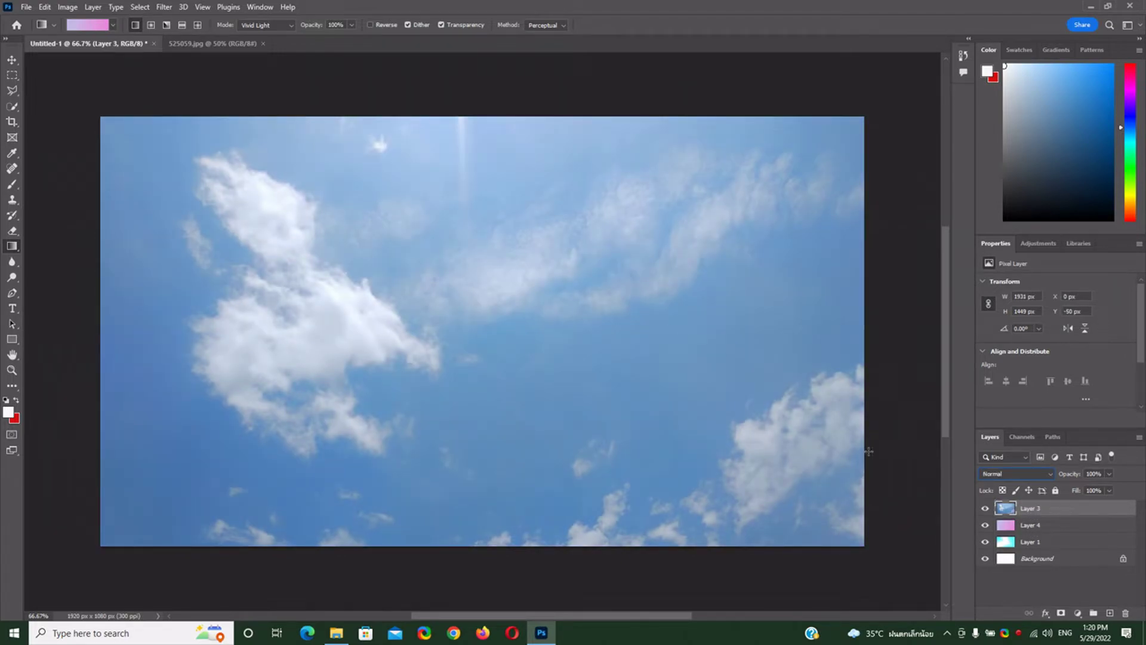
pyautogui.click(1023, 528)
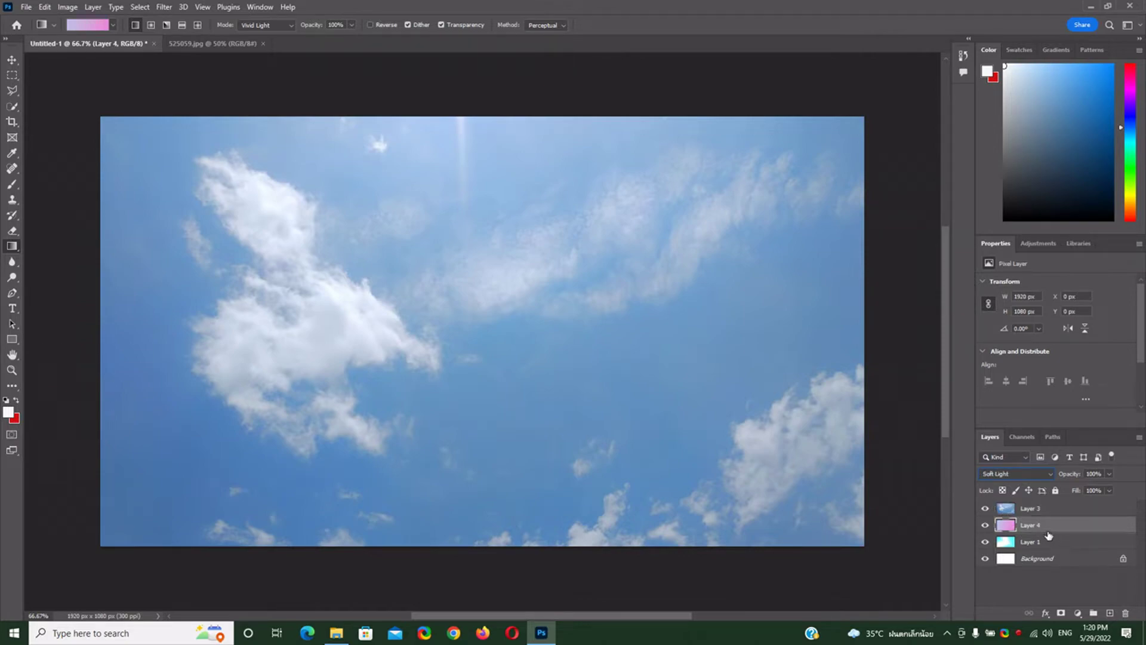
pyautogui.moveTo(1044, 528); pyautogui.dragTo(1033, 505)
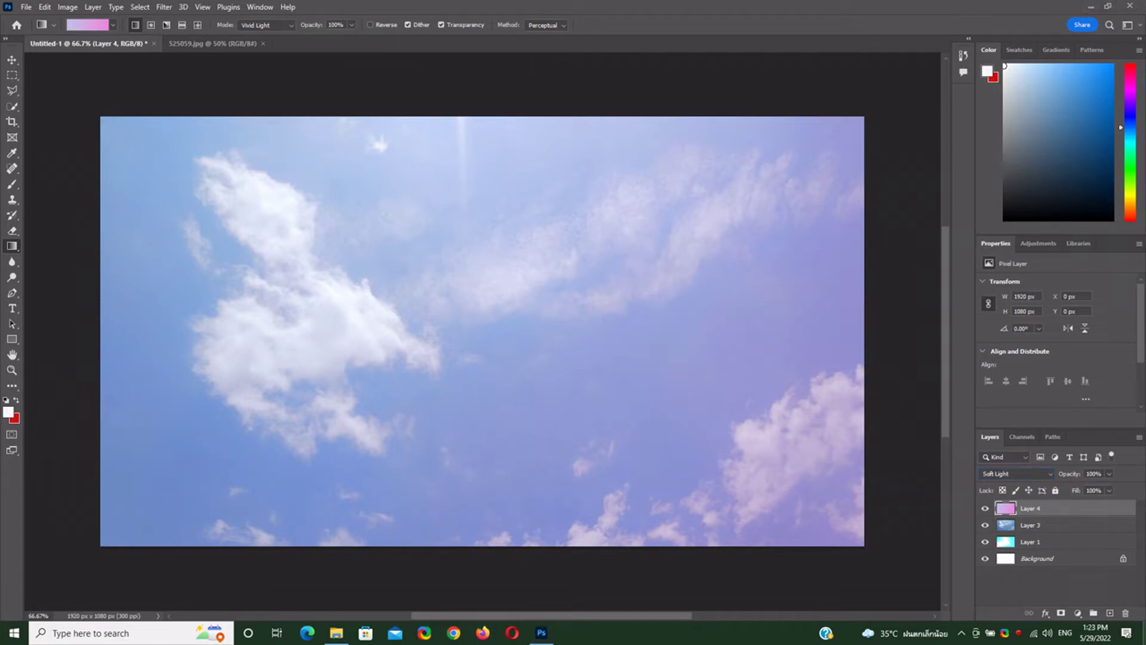
# - Change Layer 4's blend mode to Color Burn
pyautogui.click(1051, 472)
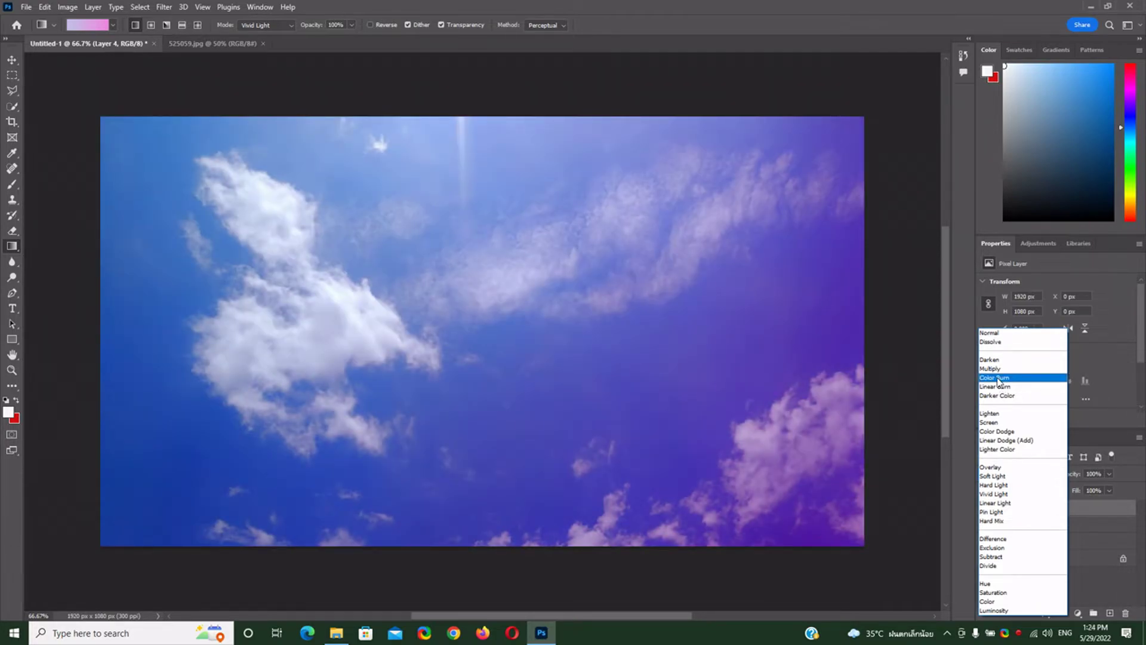
pyautogui.click(998, 378)
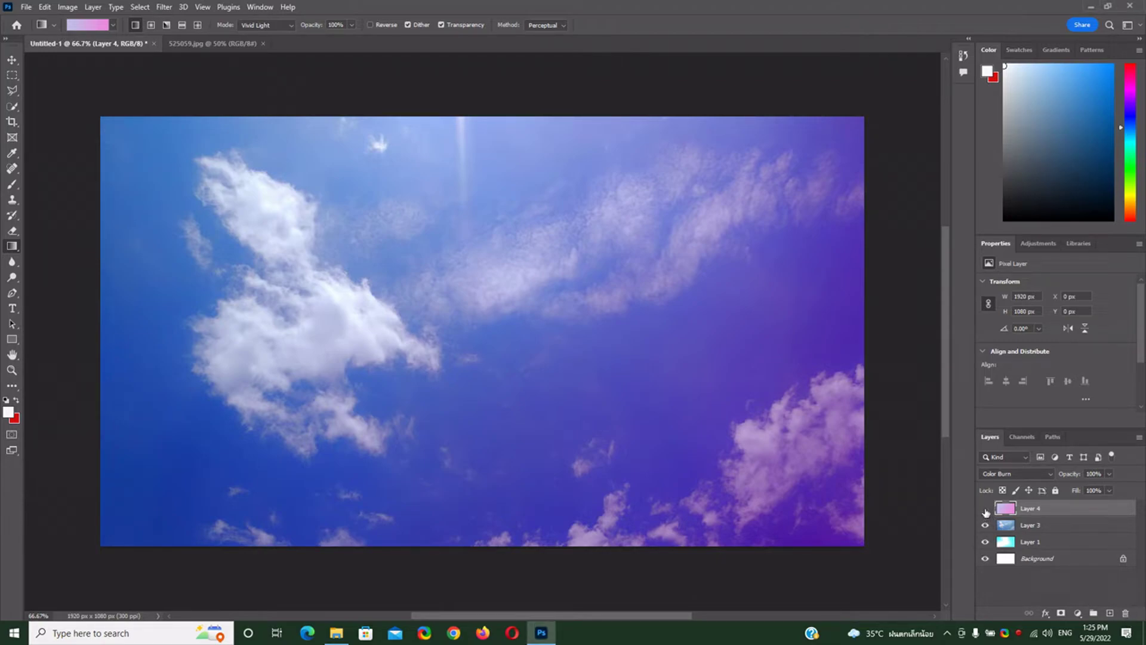
# - Hide Layer 4, Layer 3 and Layer 1, then select the Background layer
pyautogui.click(986, 509)
pyautogui.click(985, 526)
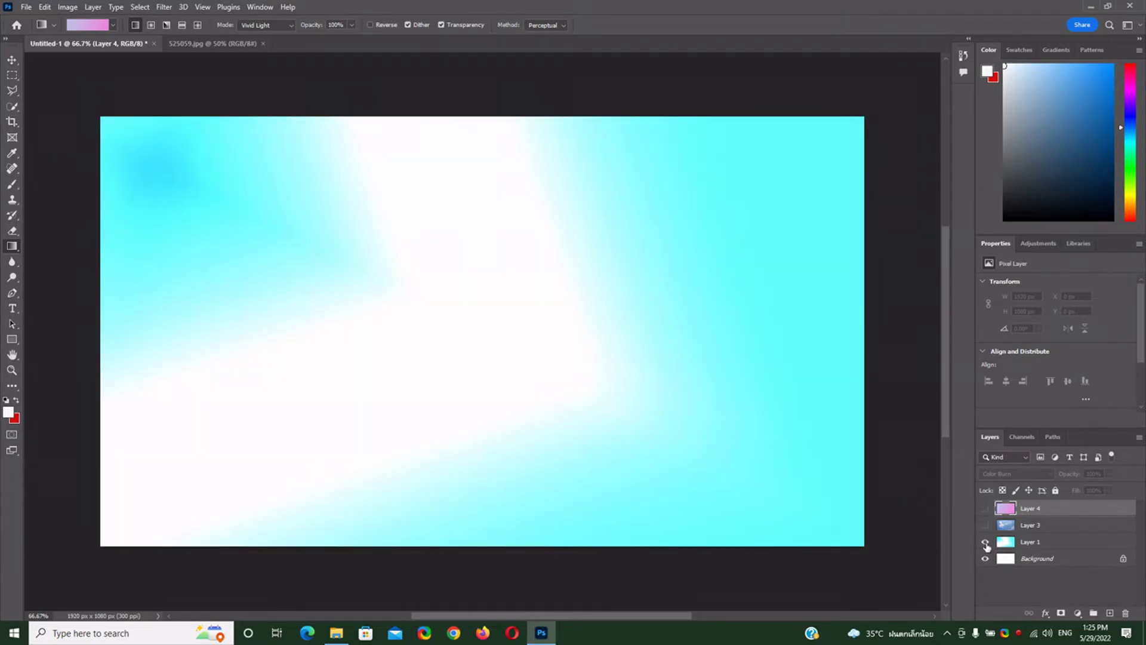
pyautogui.click(985, 541)
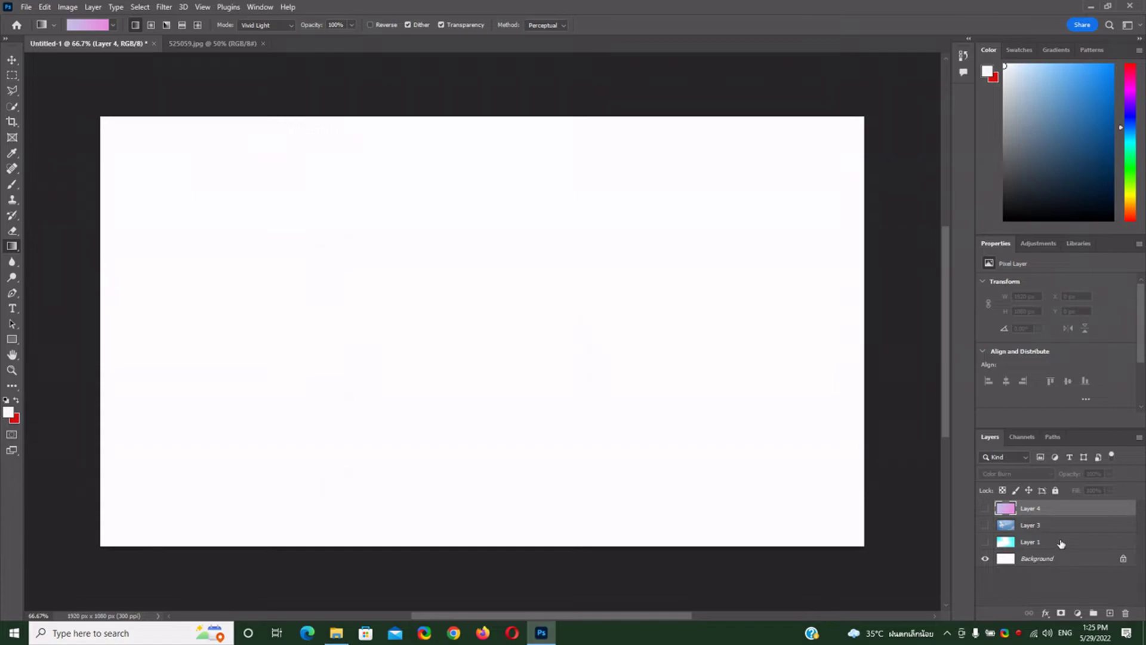
pyautogui.click(1039, 560)
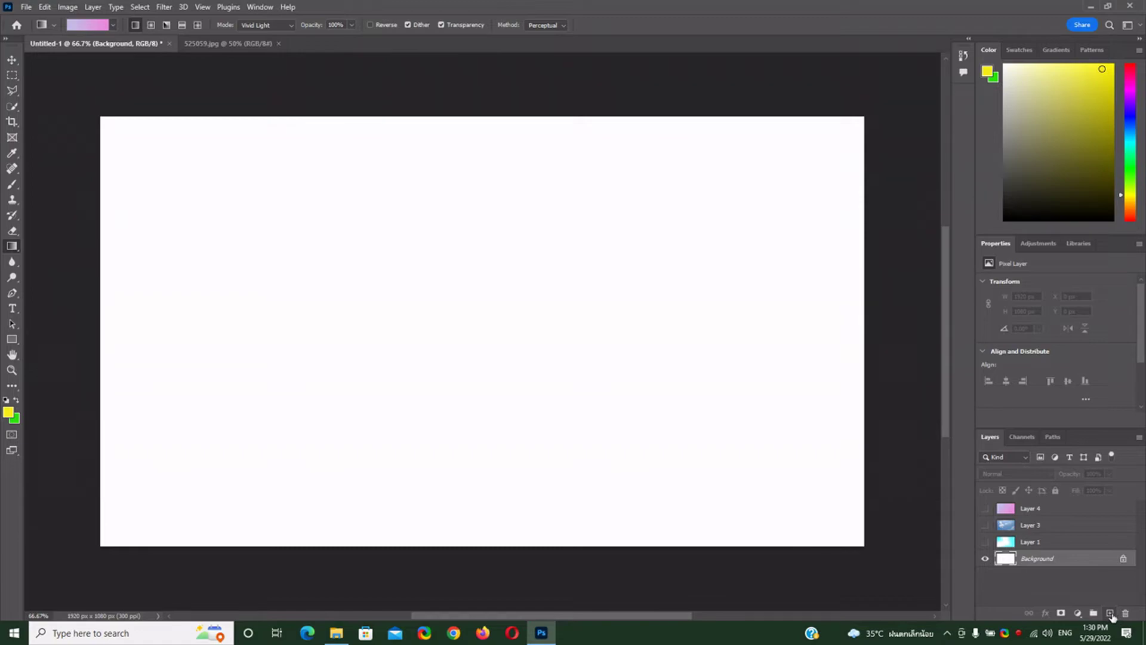
# - Add a new empty Layer 5 and set the foreground colour to bright yellow
pyautogui.click(1110, 613)
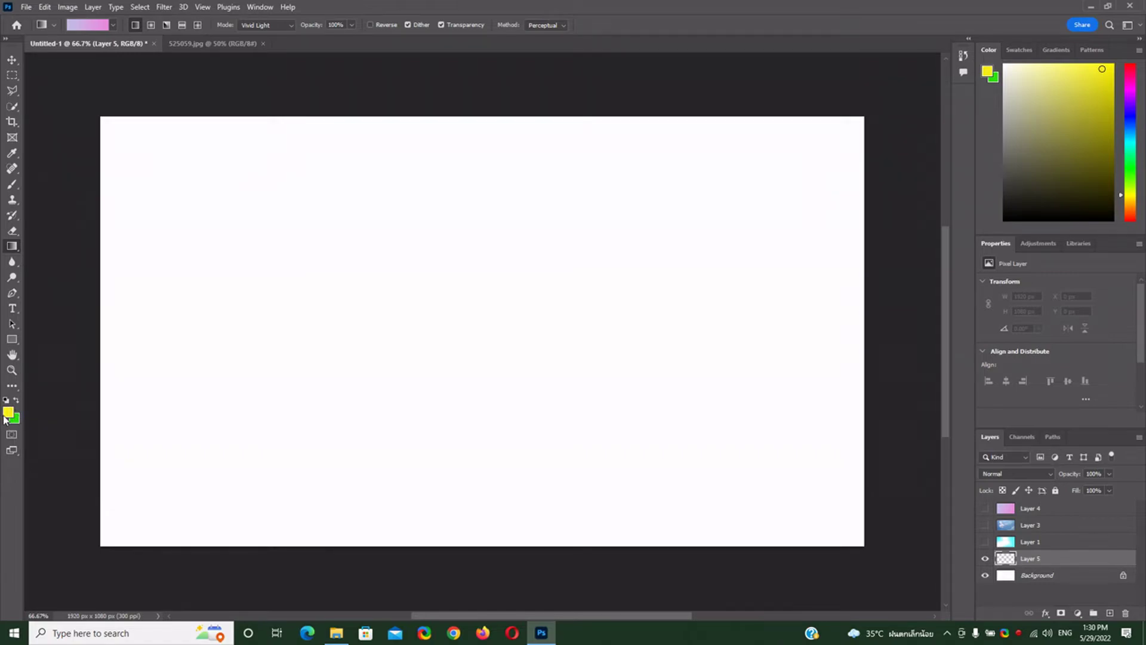
pyautogui.click(9, 414)
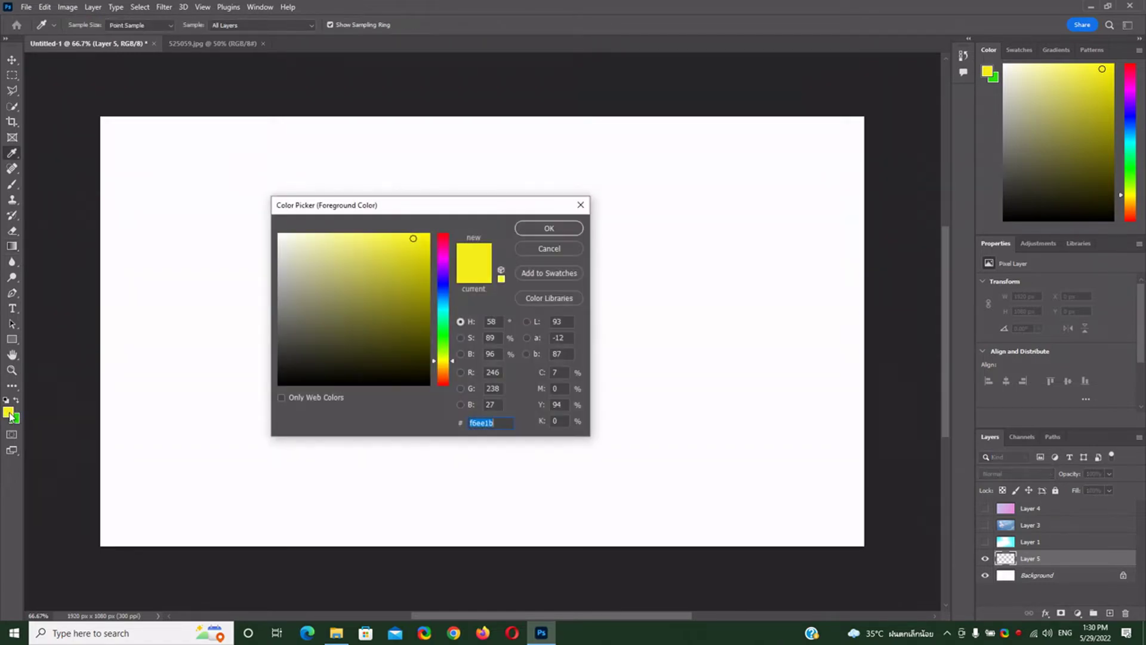
pyautogui.click(423, 242)
pyautogui.moveTo(451, 363)
pyautogui.mouseDown()
pyautogui.moveTo(449, 253)
pyautogui.moveTo(451, 361)
pyautogui.mouseUp()
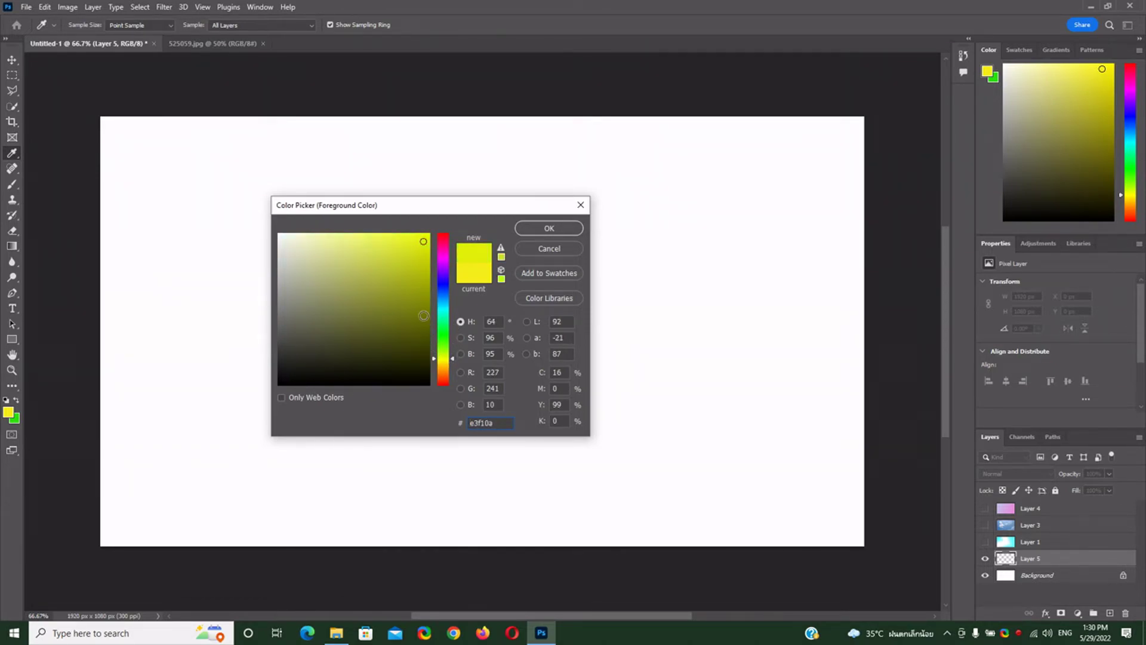
pyautogui.click(416, 243)
pyautogui.click(549, 229)
# - Set the background colour to a saturated blue (1010f0)
pyautogui.press('g')
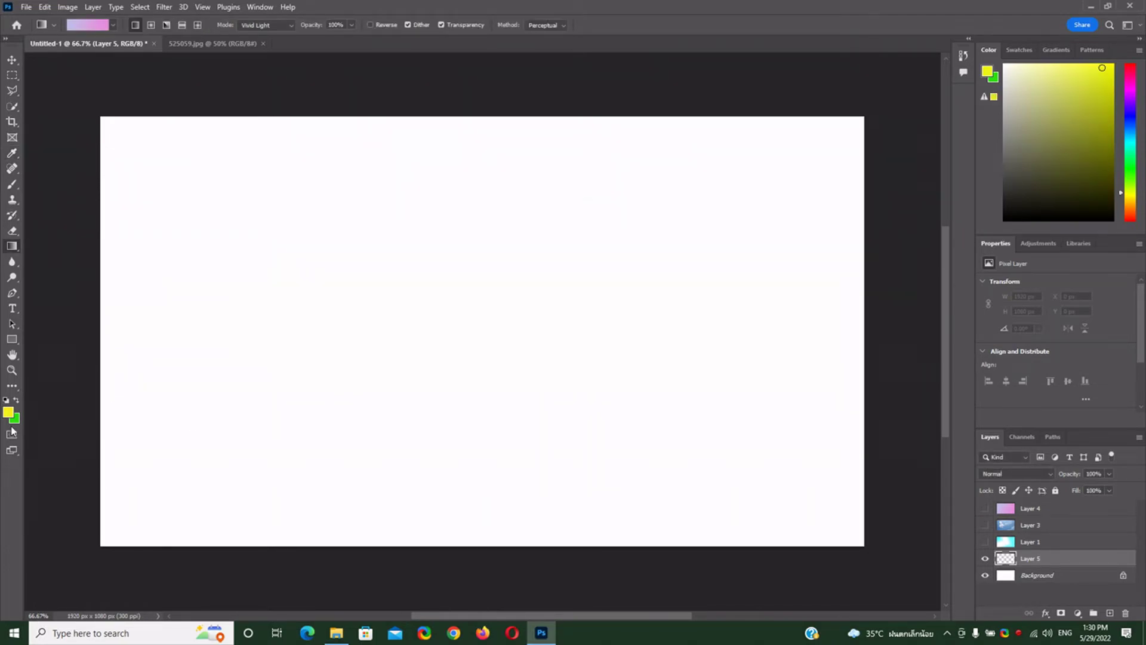
pyautogui.click(16, 420)
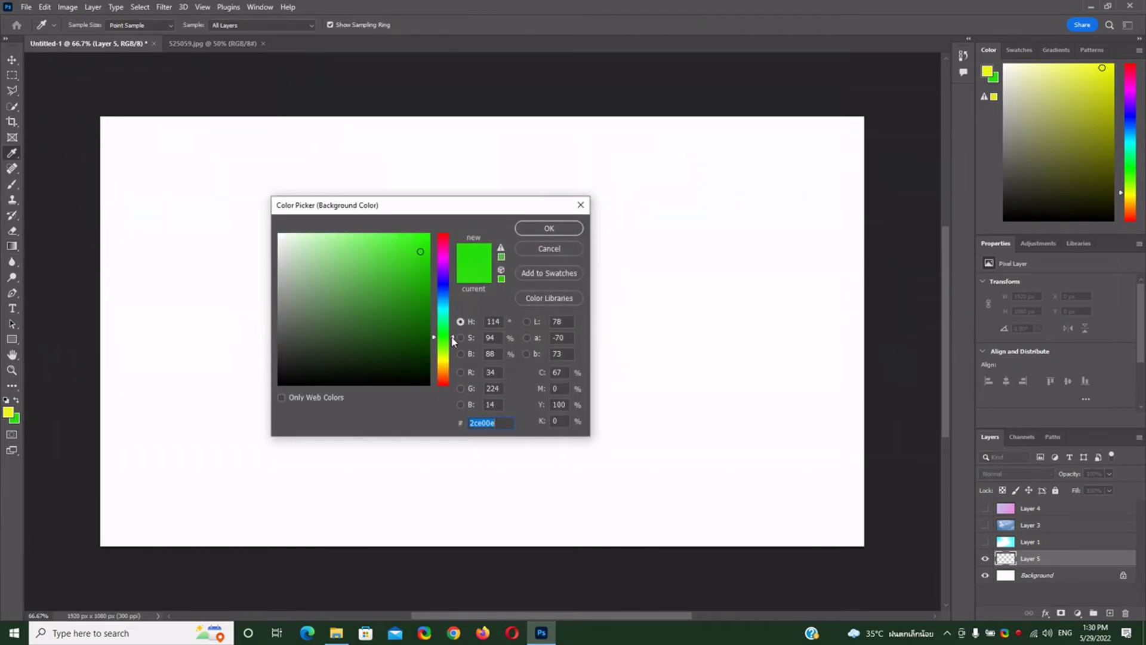
pyautogui.moveTo(454, 339); pyautogui.dragTo(450, 287)
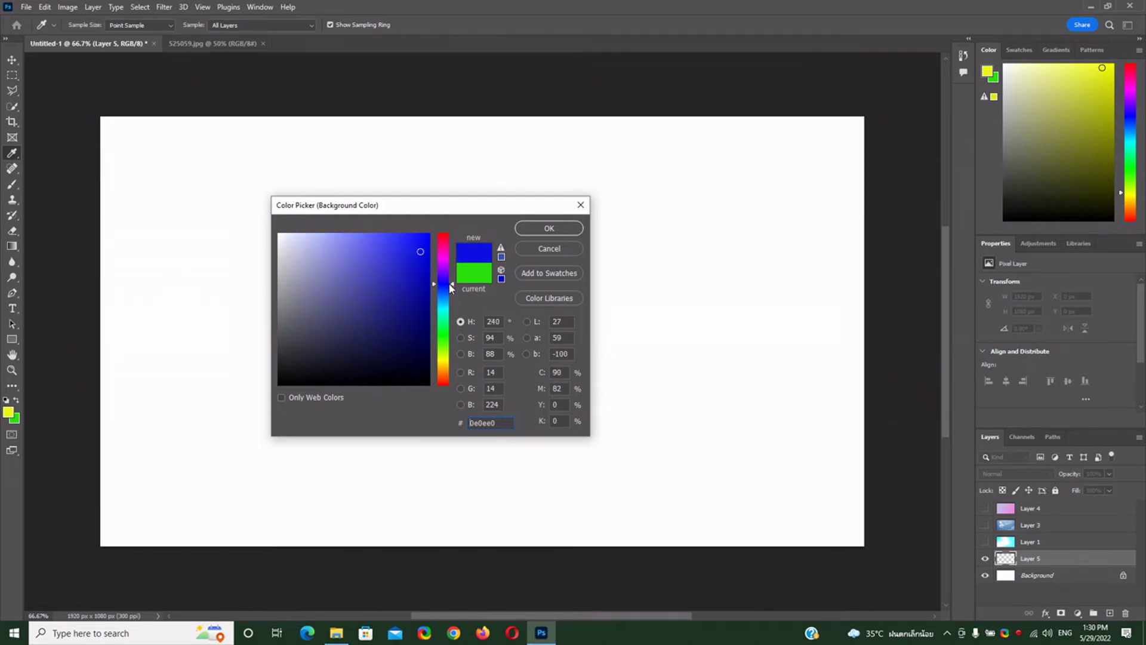
pyautogui.click(416, 241)
pyautogui.click(402, 245)
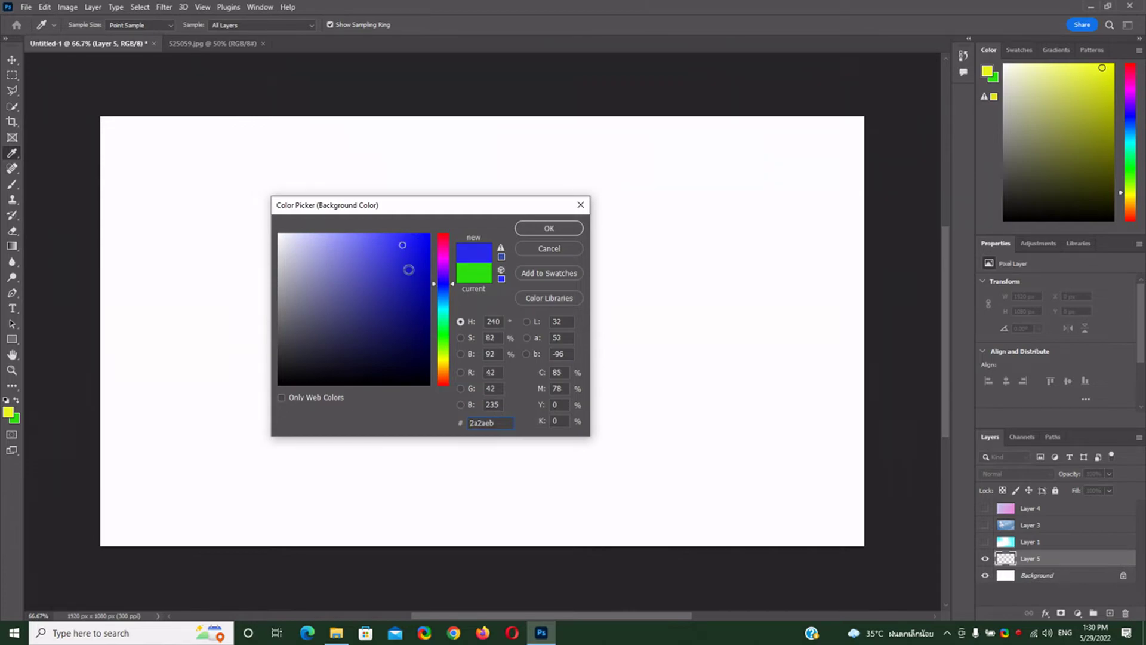
pyautogui.click(419, 243)
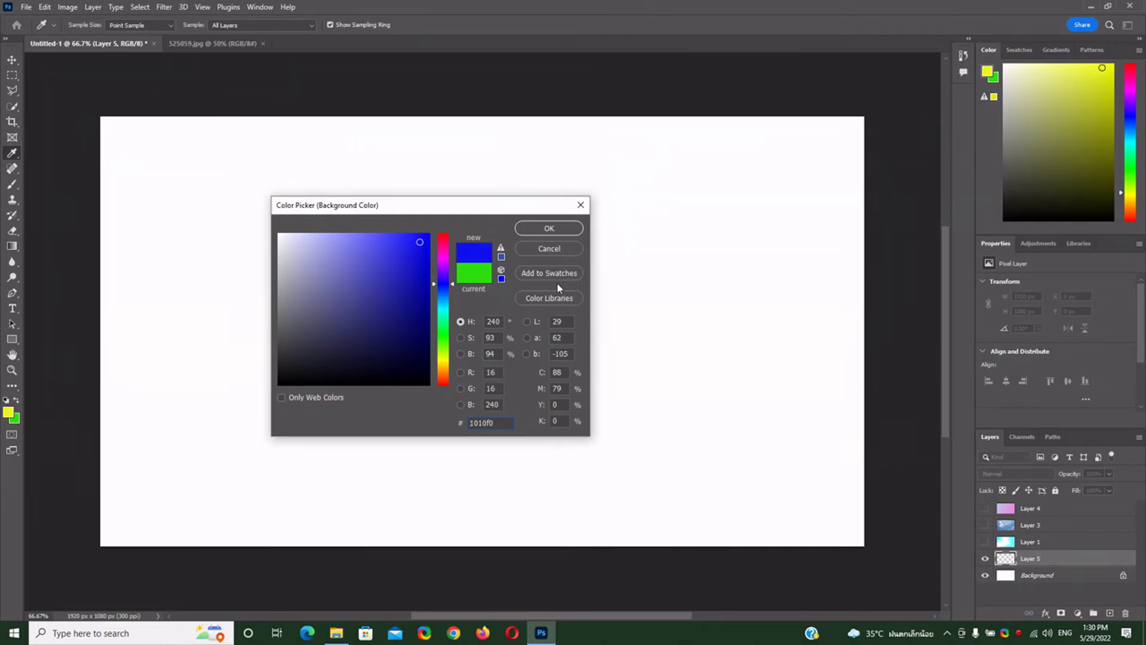
pyautogui.click(566, 231)
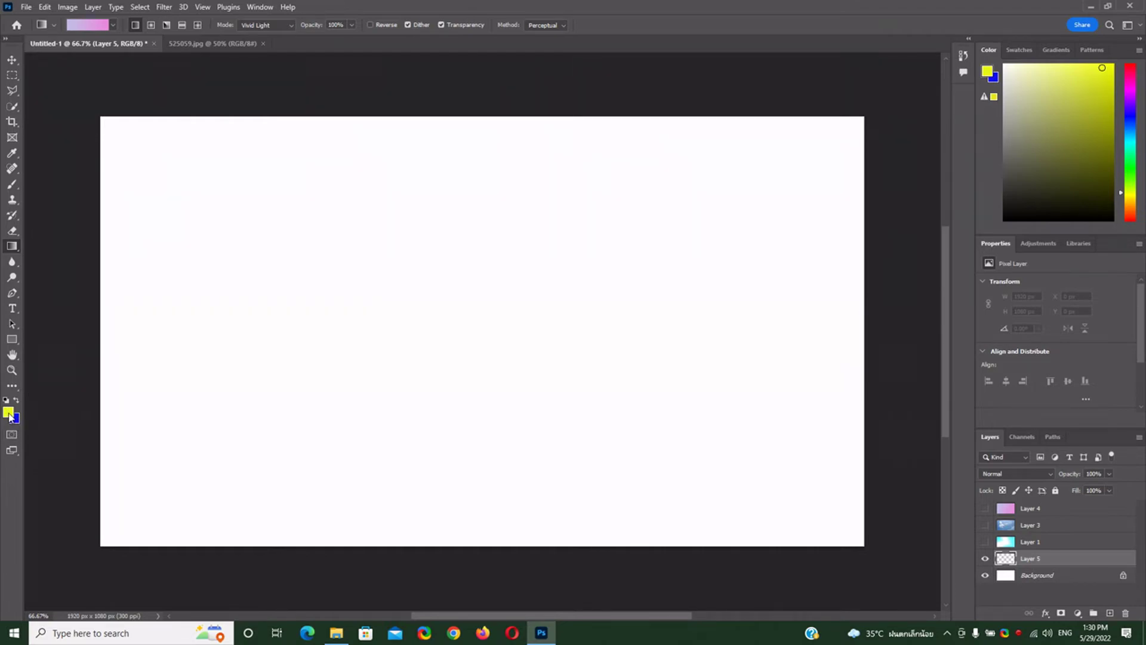
# - Apply the Basics Foreground to Background gradient diagonally, top-left to bottom-right, on Layer 5
pyautogui.click(113, 25)
pyautogui.moveTo(141, 98); pyautogui.dragTo(137, 48)
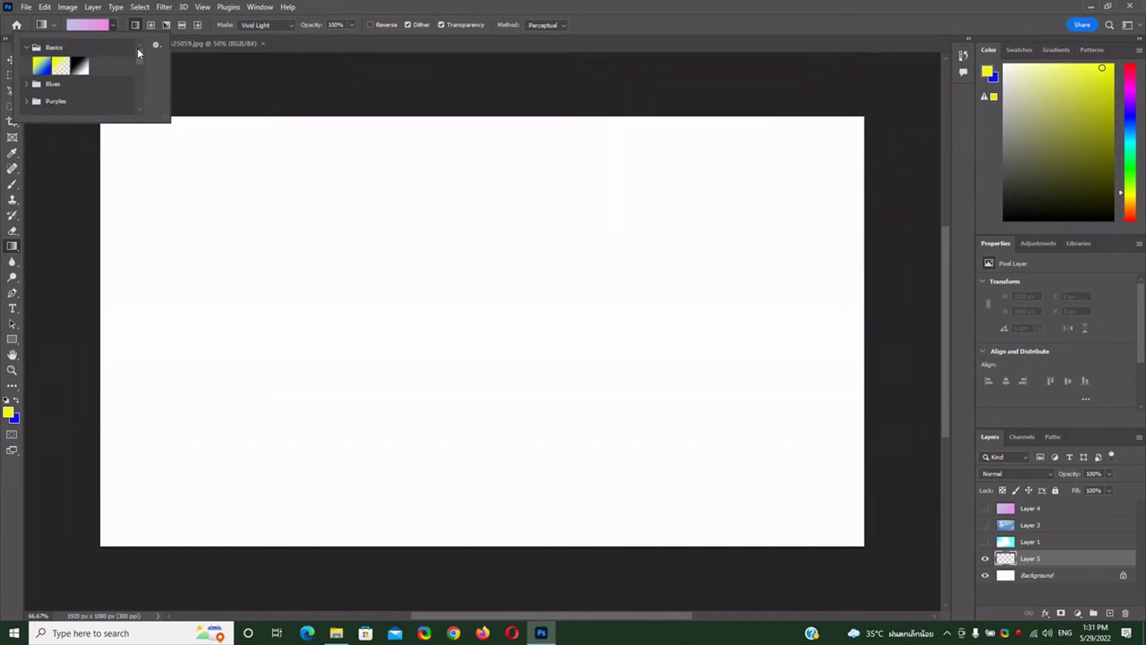
pyautogui.click(48, 52)
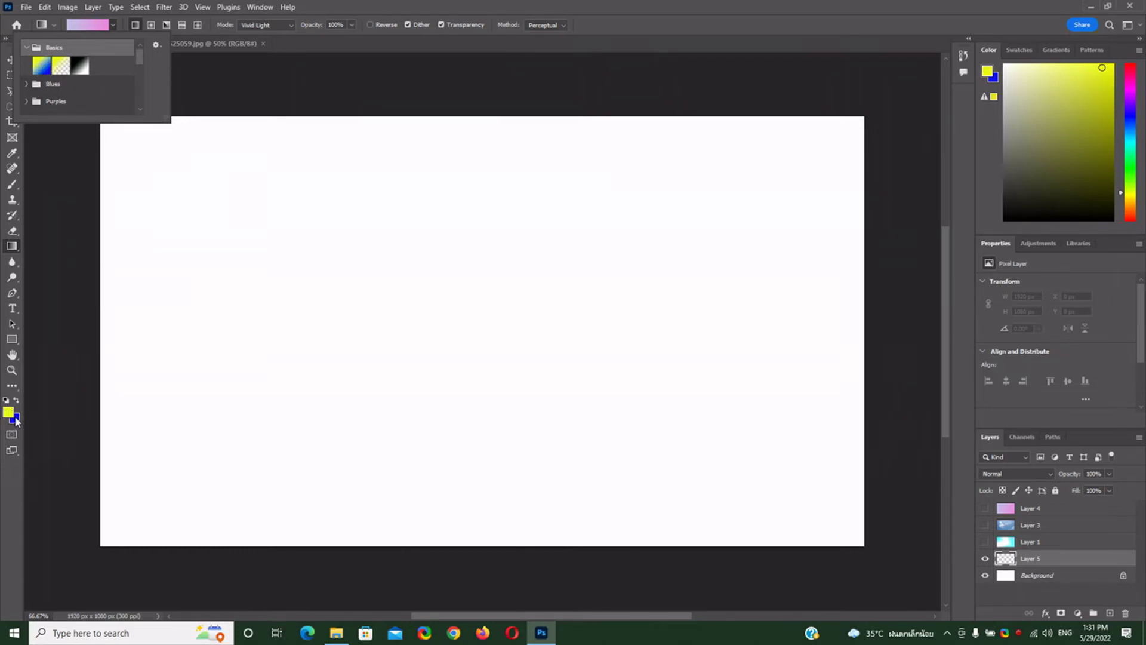
pyautogui.click(41, 64)
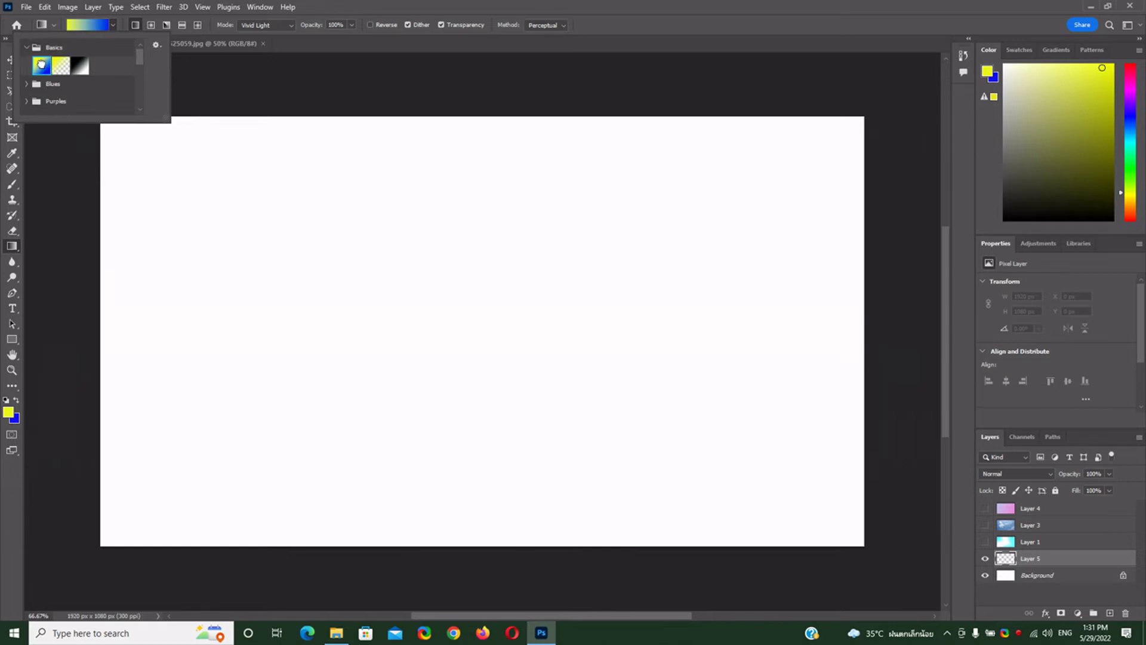
pyautogui.click(136, 26)
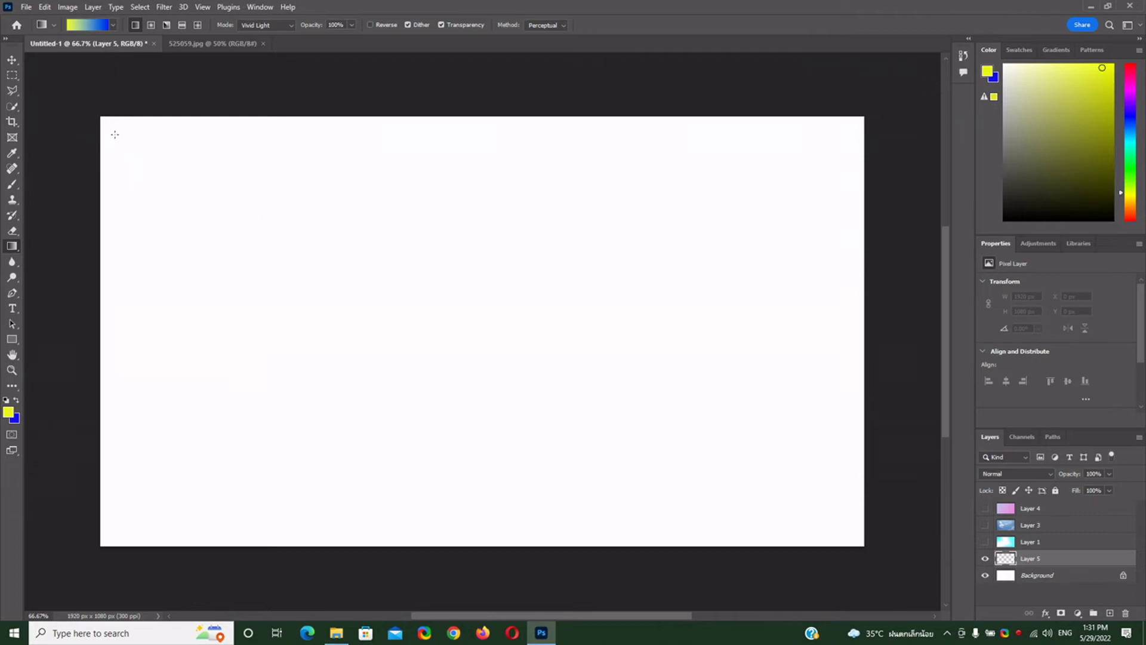
pyautogui.moveTo(113, 133); pyautogui.dragTo(824, 525)
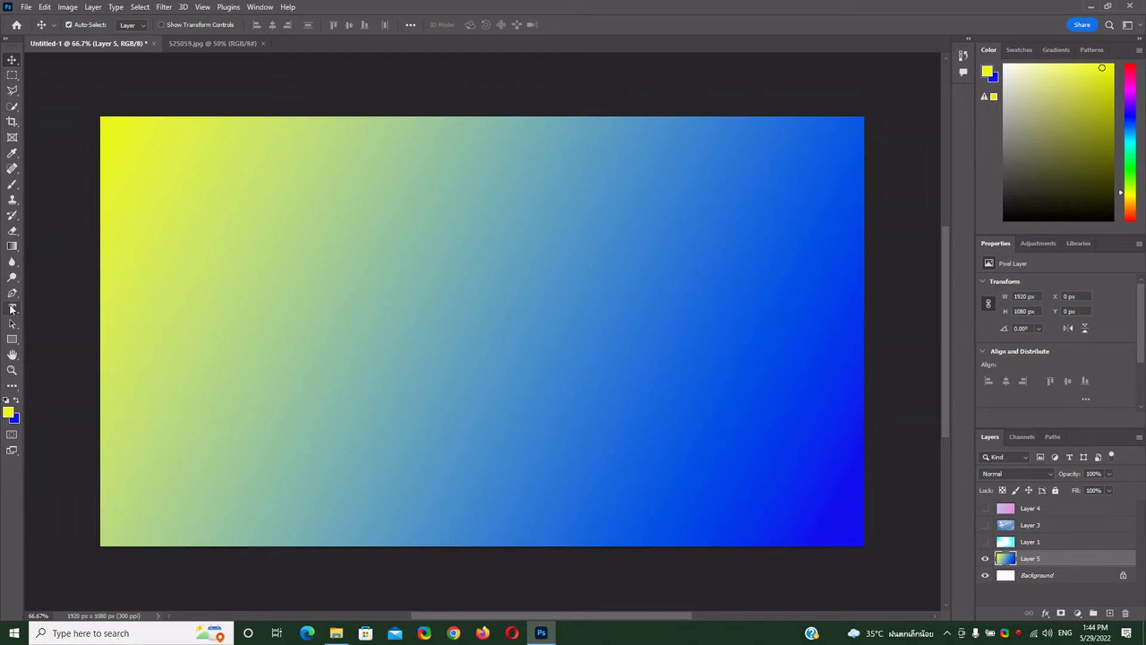
# - Add a horizontal type layer on the canvas's left side reading 'Ninetechno'
pyautogui.click(12, 310)
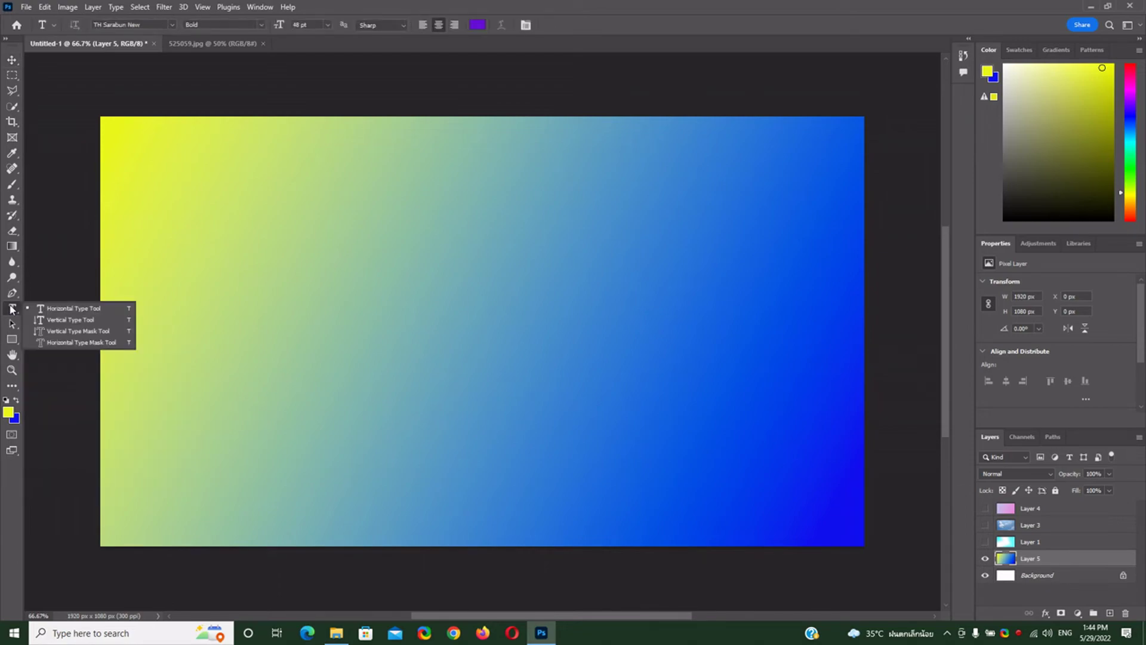
pyautogui.click(71, 308)
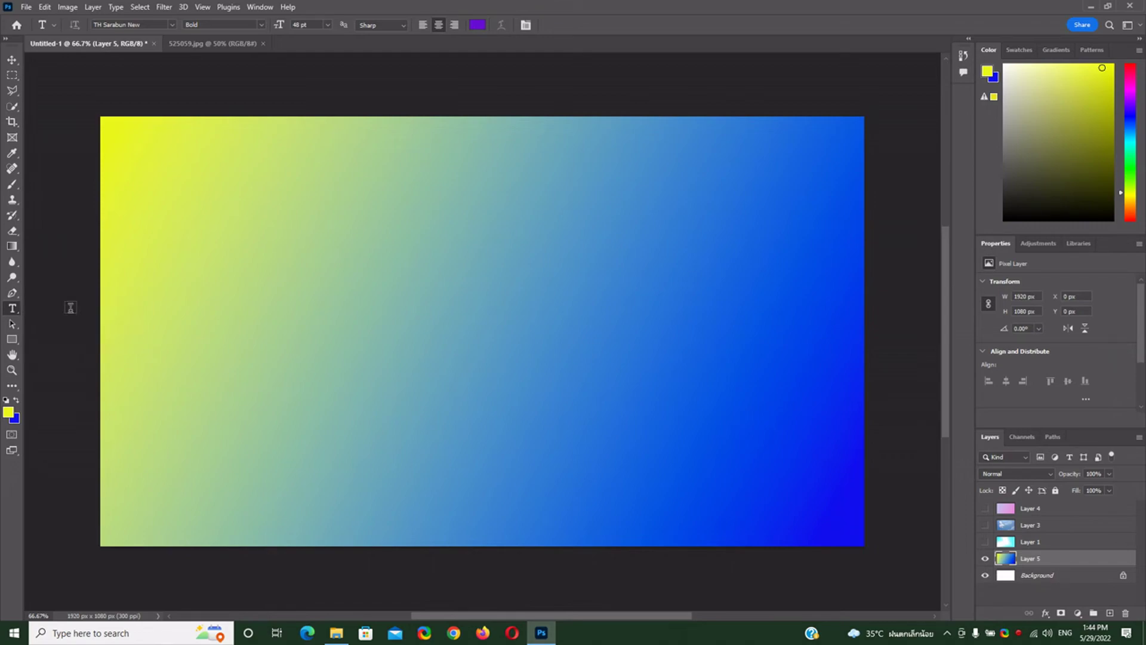
pyautogui.click(341, 330)
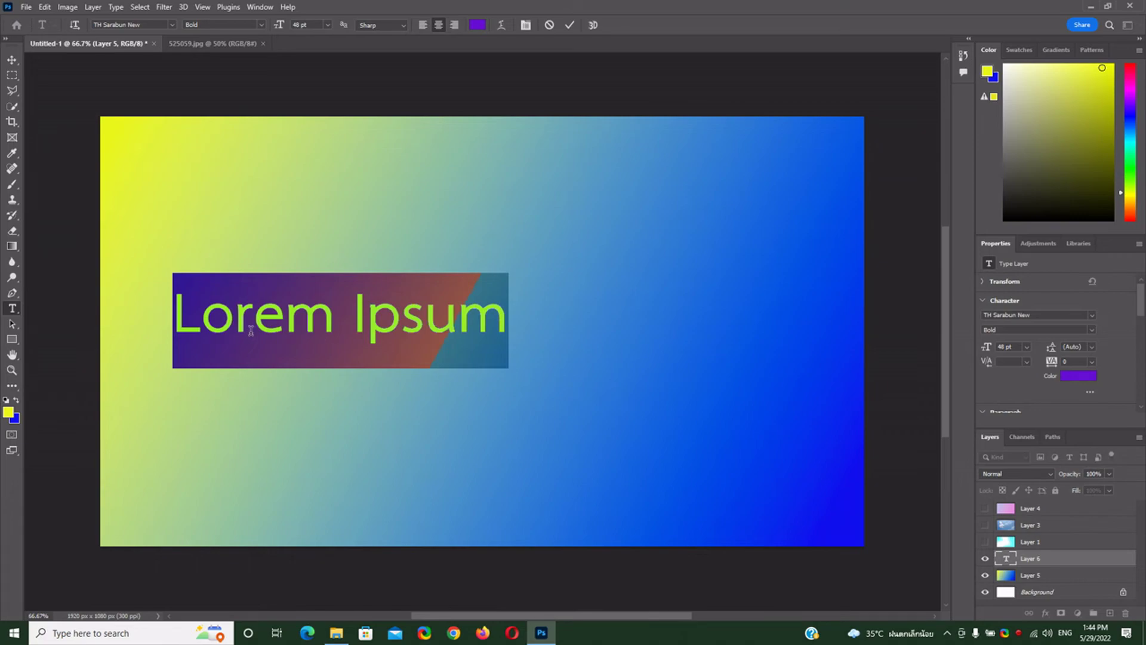
pyautogui.click(251, 331)
pyautogui.press('Right')
pyautogui.press('Right')
pyautogui.press('Right')
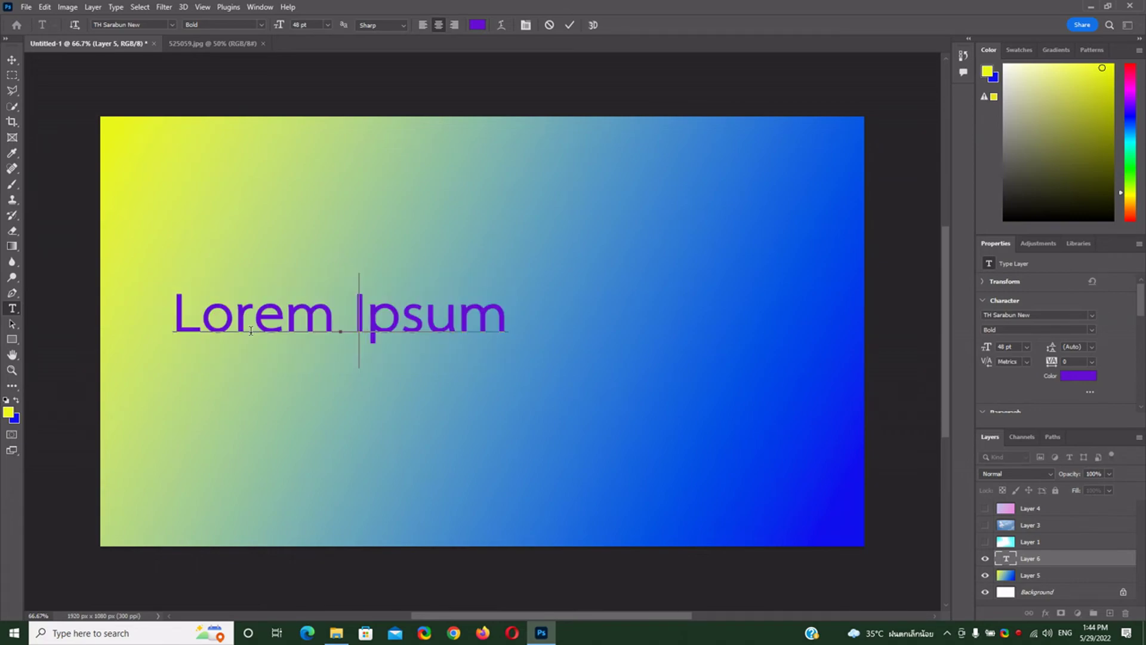
pyautogui.press('Right')
pyautogui.press('Right')
pyautogui.press('Right')
pyautogui.press('Right')
pyautogui.press('Right')
pyautogui.hotkey('ctrl', 'a')
pyautogui.write('Ninetechno')
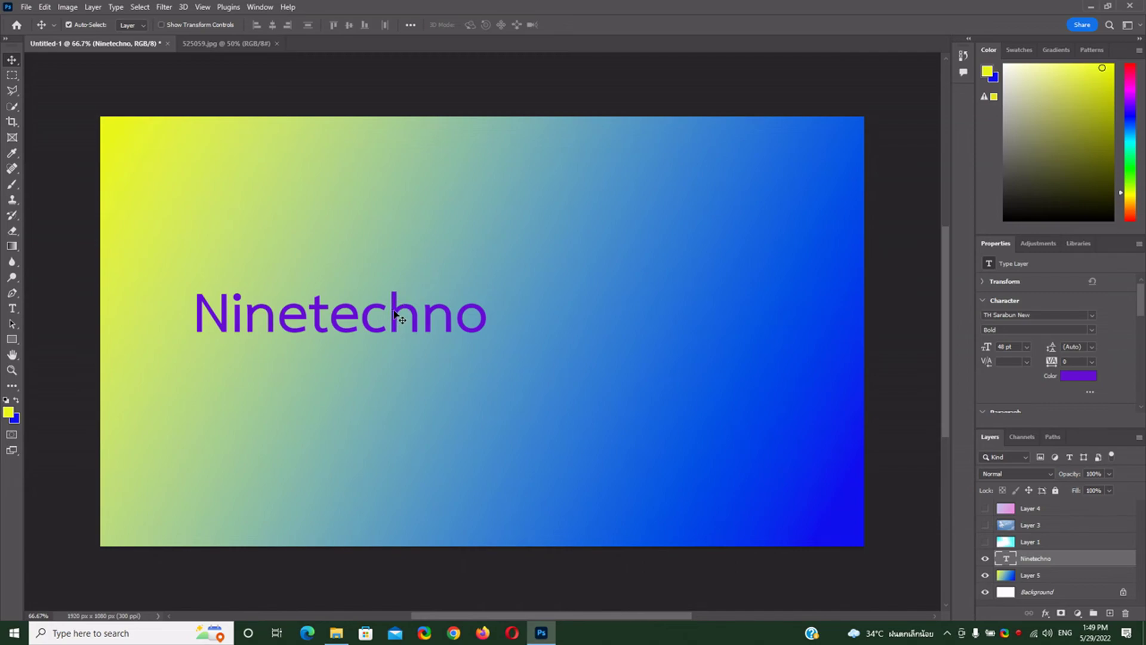
# - Drag the Ninetechno text to the canvas centre along the smart guide
pyautogui.moveTo(394, 312); pyautogui.dragTo(535, 333)
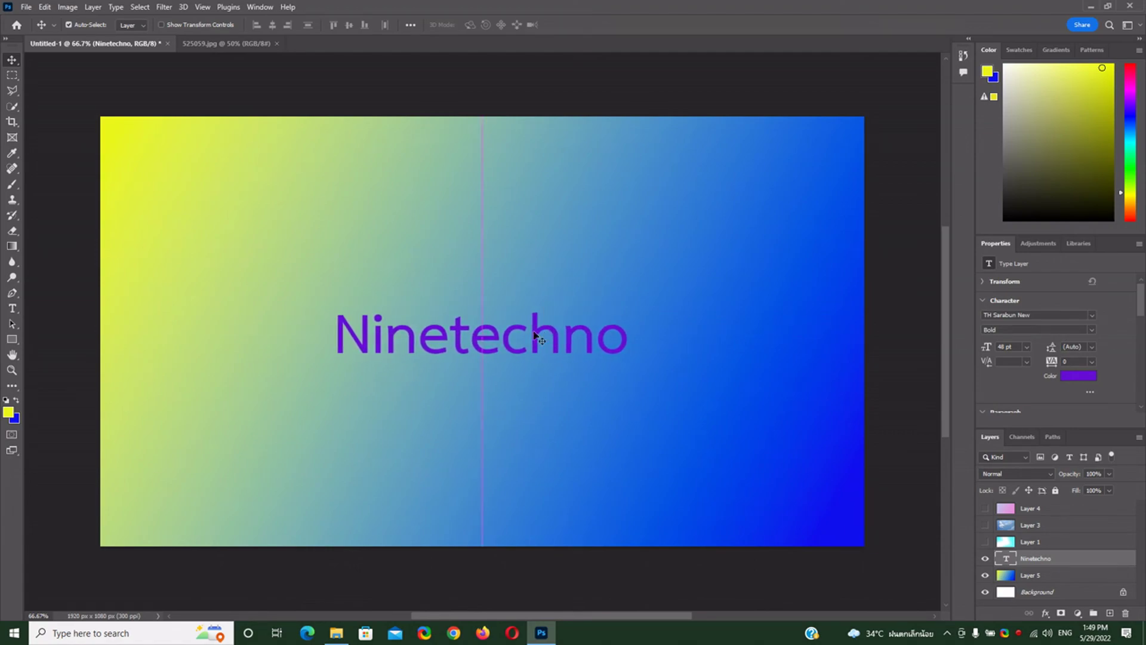